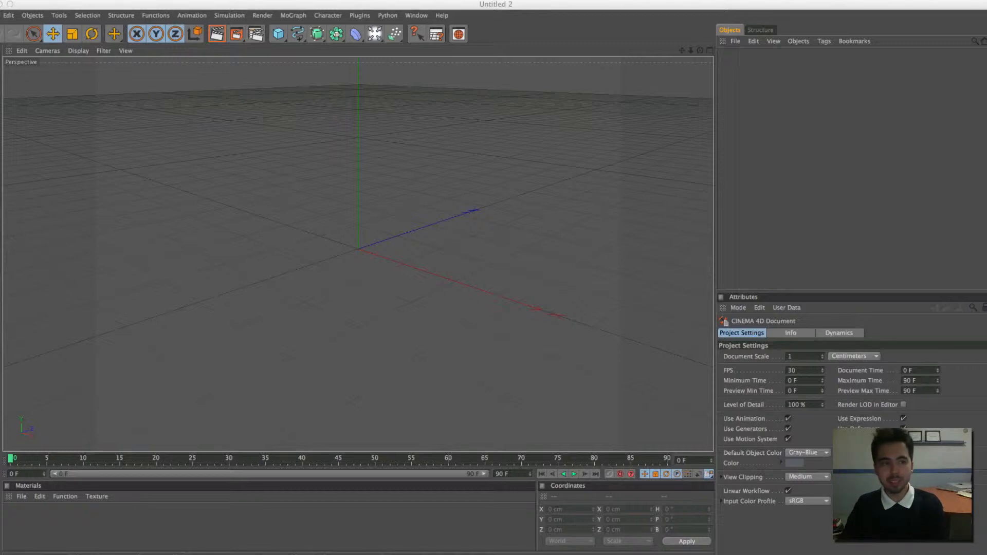
# Switch to the Preview app, look through the abstract reference images full screen, and close the image window.
pyautogui.moveTo(667, 553)
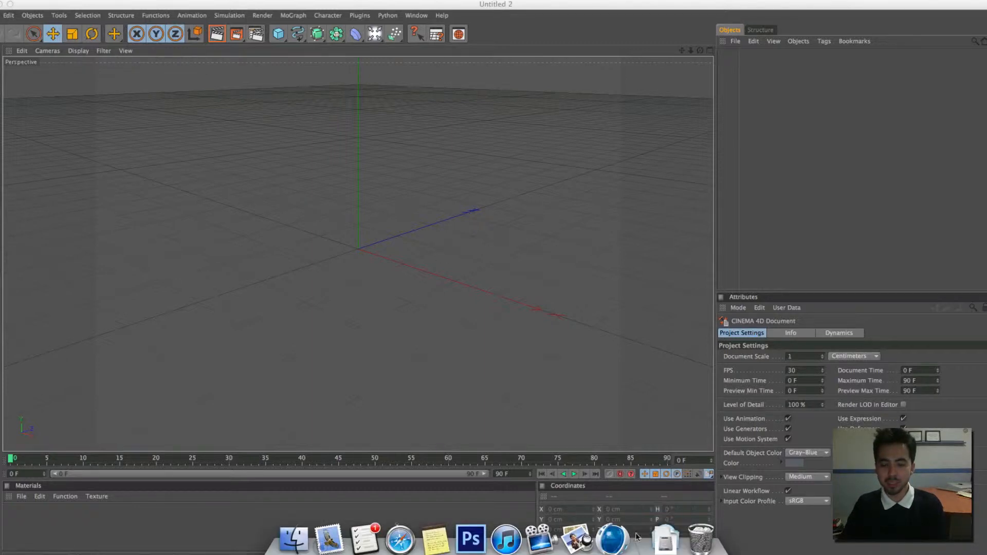
pyautogui.click(577, 549)
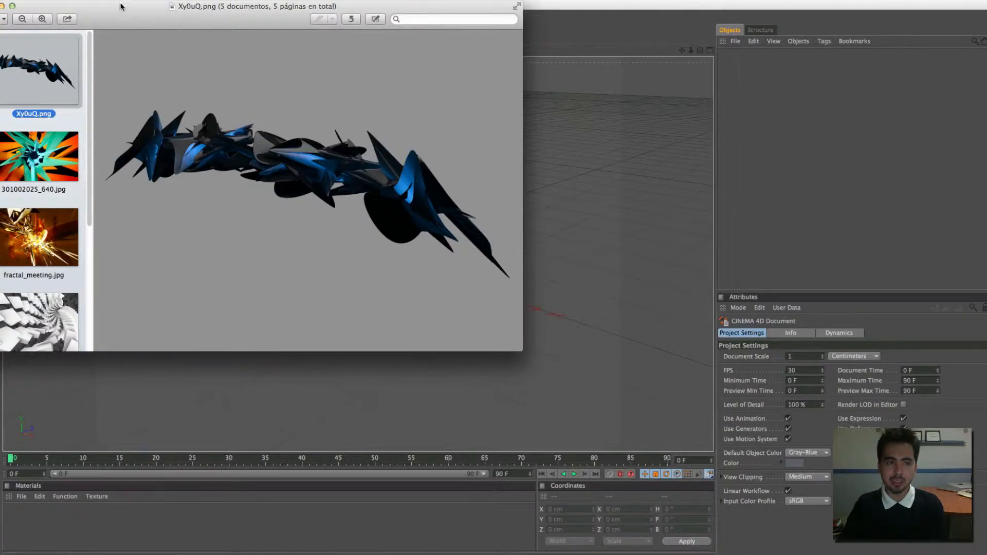
pyautogui.click(149, 0)
pyautogui.click(207, 241)
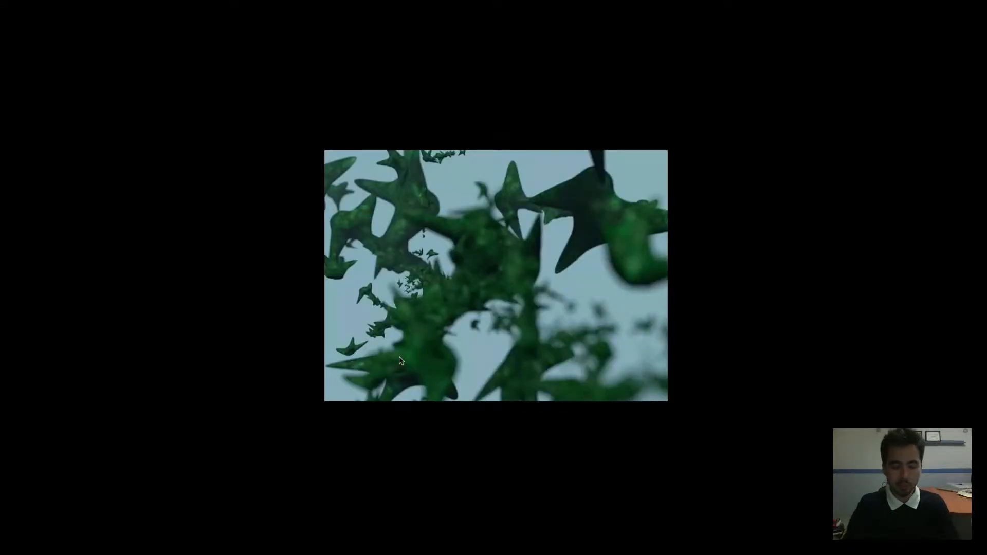
pyautogui.press('Escape')
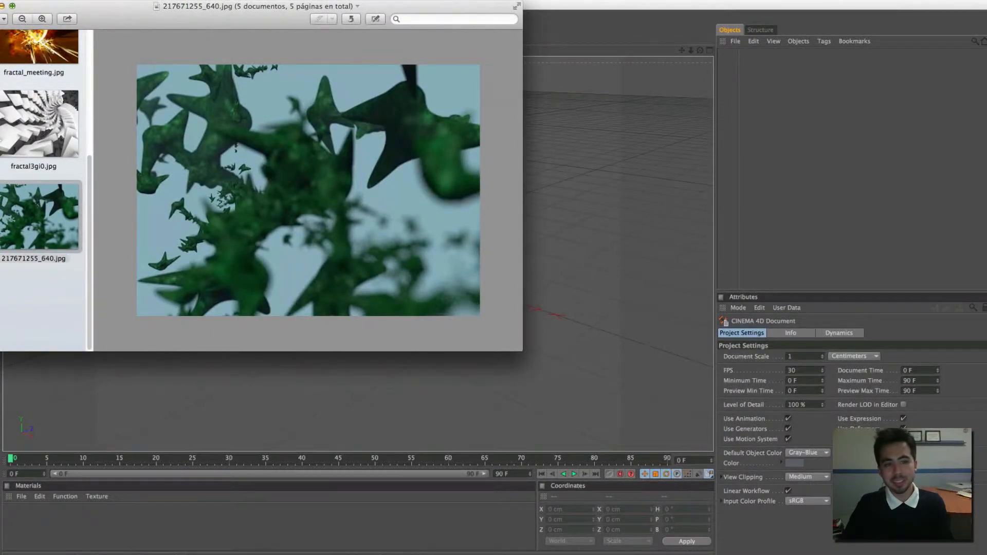
pyautogui.click(0, 6)
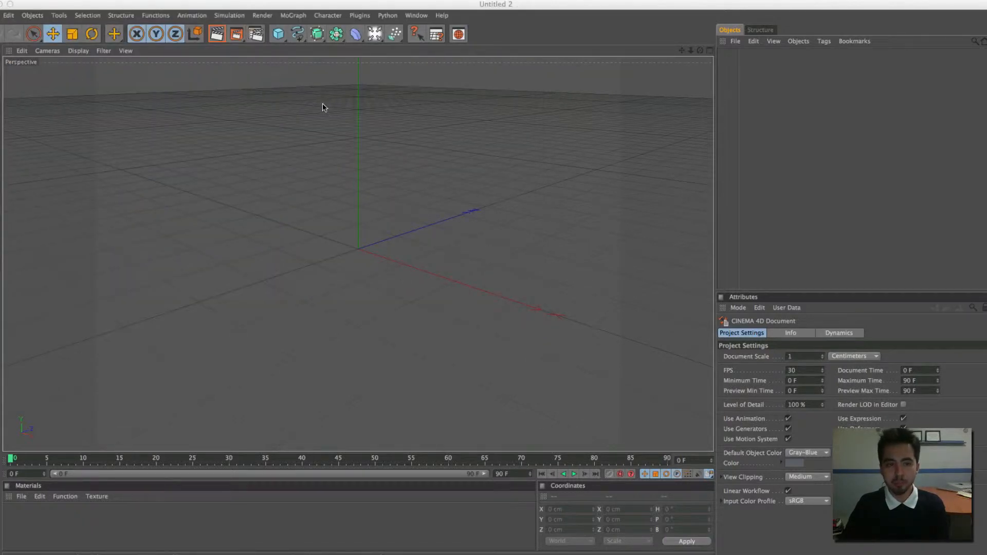
# Draw a wavy Freehand spline winding downward beside the world's vertical axis.
pyautogui.click(297, 34)
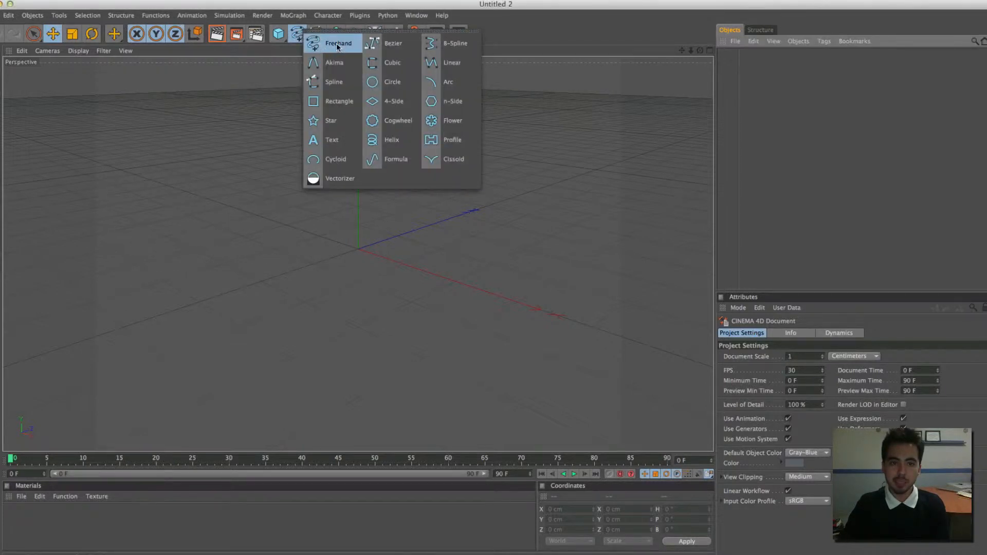
pyautogui.click(337, 43)
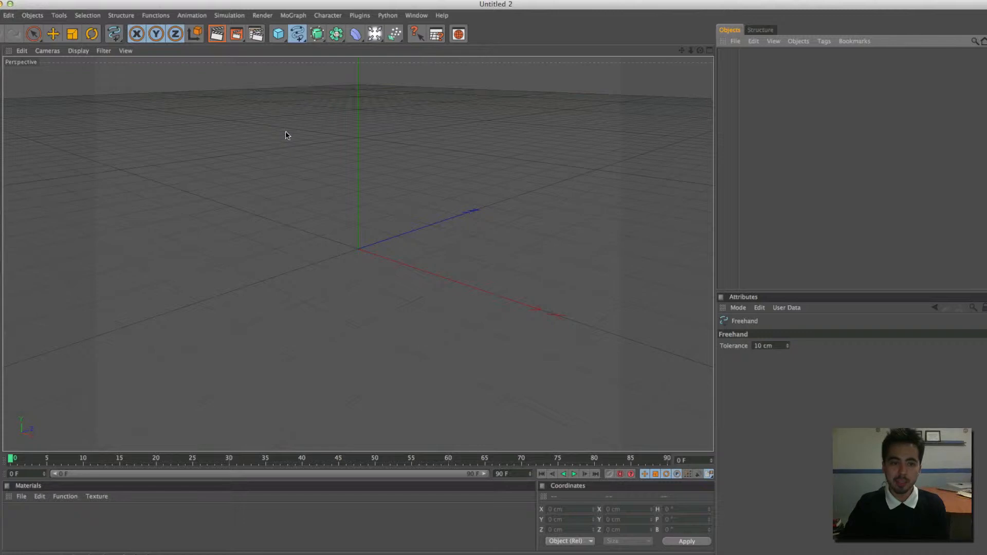
pyautogui.moveTo(286, 134)
pyautogui.mouseDown()
pyautogui.moveTo(248, 130)
pyautogui.moveTo(236, 201)
pyautogui.moveTo(324, 268)
pyautogui.moveTo(210, 288)
pyautogui.moveTo(348, 379)
pyautogui.moveTo(229, 400)
pyautogui.moveTo(178, 363)
pyautogui.moveTo(165, 412)
pyautogui.moveTo(234, 438)
pyautogui.moveTo(295, 447)
pyautogui.mouseUp()
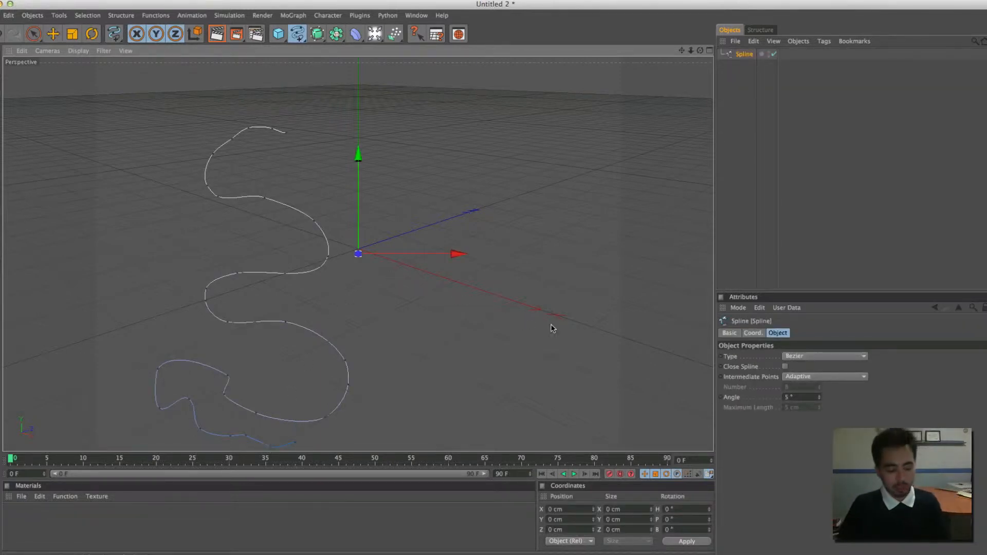
pyautogui.press('super+z')
# Draw a second Freehand spline as a downward zigzag beside the first one, from a different view angle.
pyautogui.moveTo(473, 326)
pyautogui.mouseDown()
pyautogui.moveTo(452, 320)
pyautogui.moveTo(421, 344)
pyautogui.moveTo(373, 262)
pyautogui.moveTo(355, 257)
pyautogui.mouseUp()
pyautogui.moveTo(540, 147); pyautogui.dragTo(534, 255)
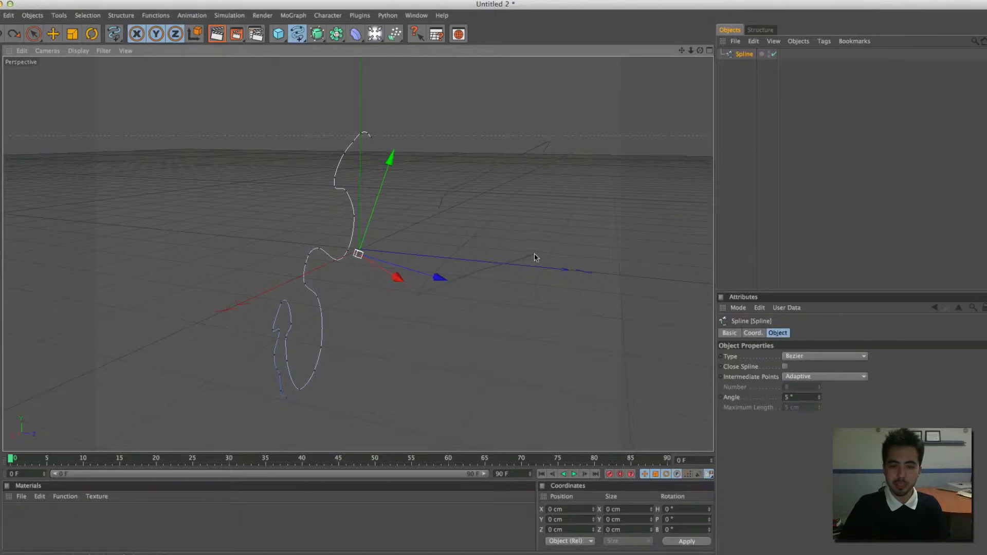
pyautogui.moveTo(385, 376)
pyautogui.mouseDown()
pyautogui.moveTo(590, 418)
pyautogui.moveTo(531, 434)
pyautogui.moveTo(593, 366)
pyautogui.mouseUp()
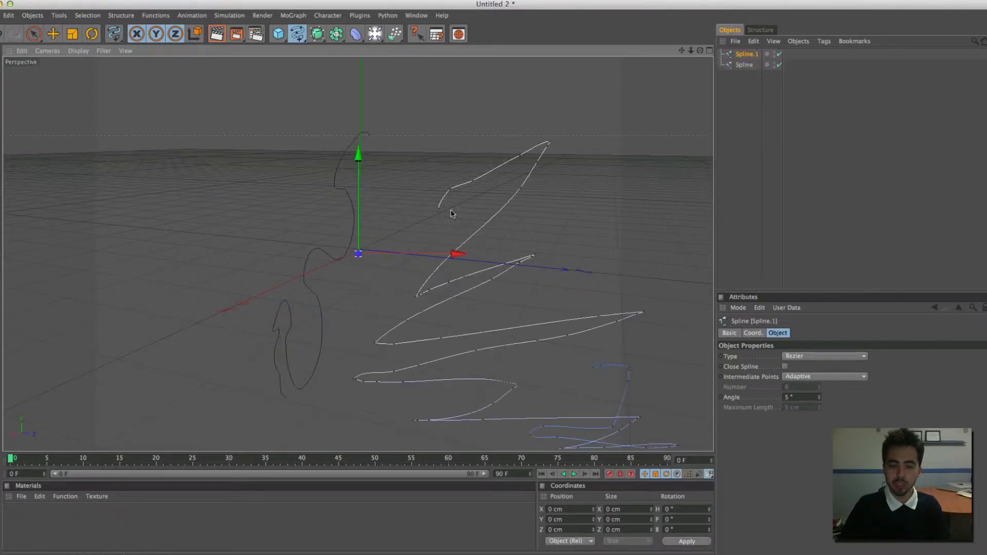
# Create a Loft NURBS object and make both splines its children to form a surface.
pyautogui.click(316, 34)
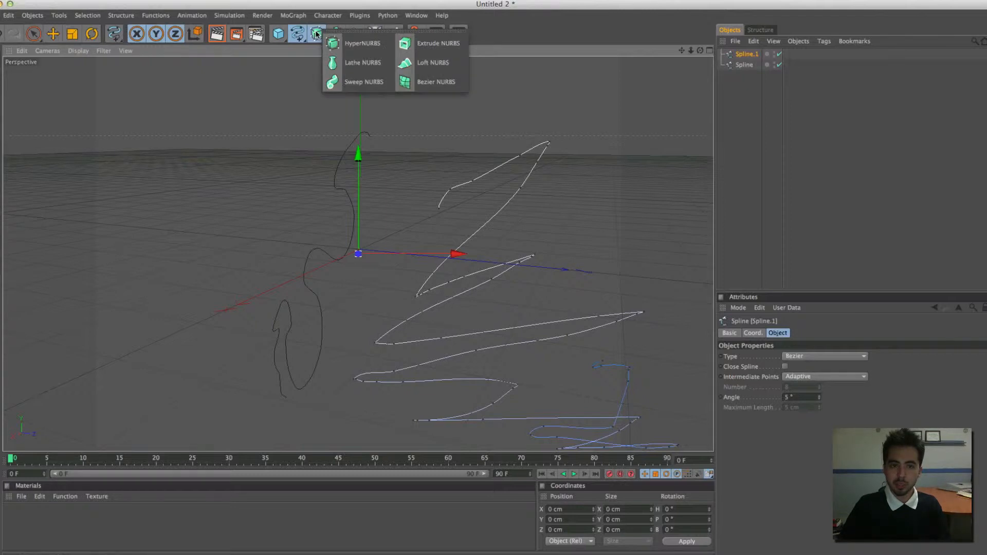
pyautogui.click(420, 63)
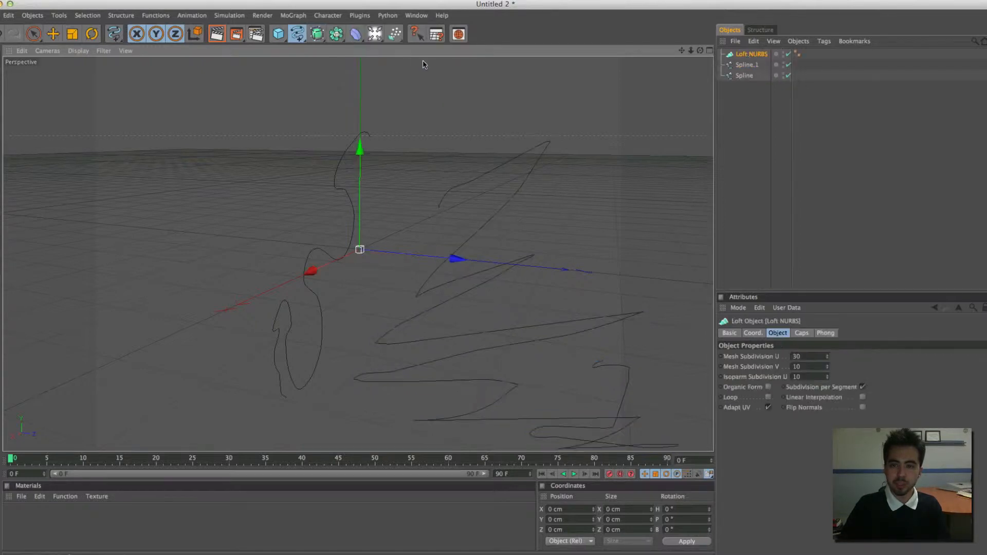
pyautogui.keyDown('ctrl'); pyautogui.click(740, 76); pyautogui.keyUp('ctrl')
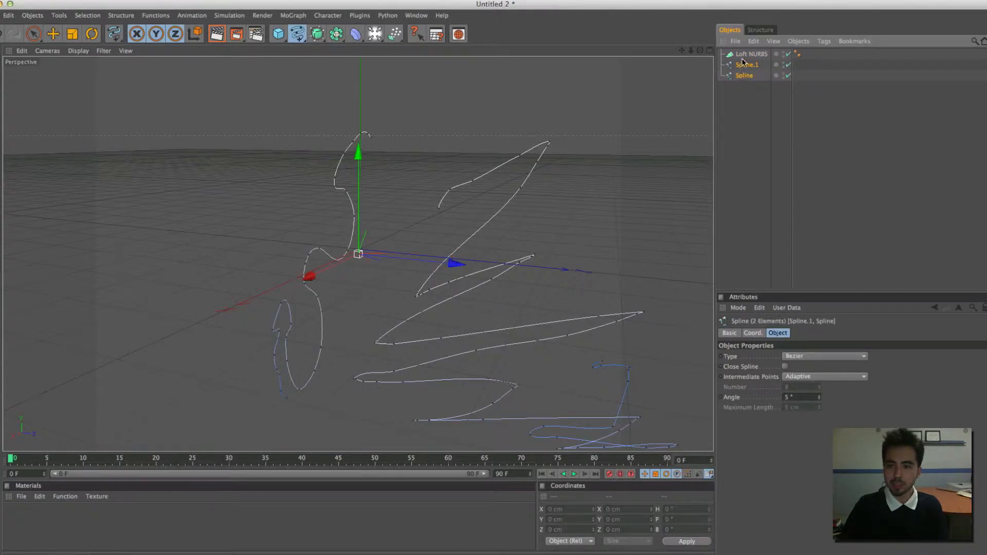
pyautogui.moveTo(742, 58); pyautogui.dragTo(743, 55)
# Draw two more Freehand splines from two different view angles, one a tall zigzag across the loft and one a wavy curve.
pyautogui.keyDown('alt'); pyautogui.moveTo(280, 233); pyautogui.dragTo(301, 210); pyautogui.keyUp('alt')
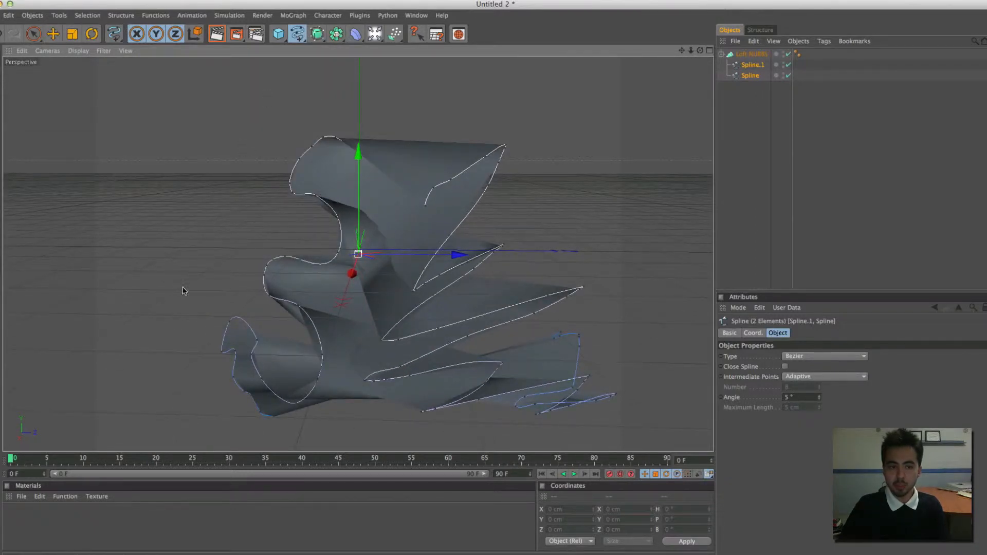
pyautogui.keyDown('alt'); pyautogui.moveTo(183, 289); pyautogui.dragTo(190, 257); pyautogui.keyUp('alt')
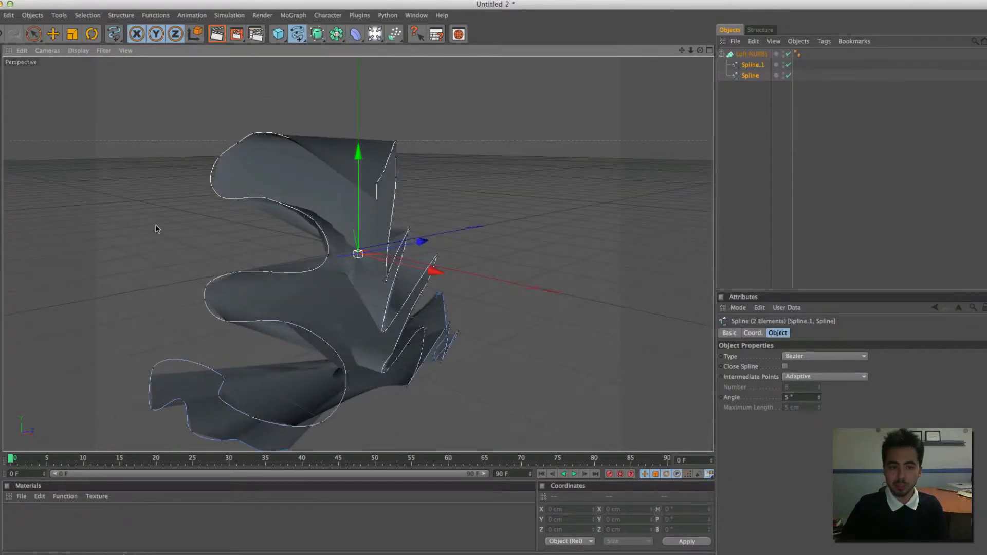
pyautogui.moveTo(156, 225)
pyautogui.mouseDown()
pyautogui.moveTo(206, 296)
pyautogui.moveTo(336, 285)
pyautogui.moveTo(479, 440)
pyautogui.moveTo(525, 369)
pyautogui.mouseUp()
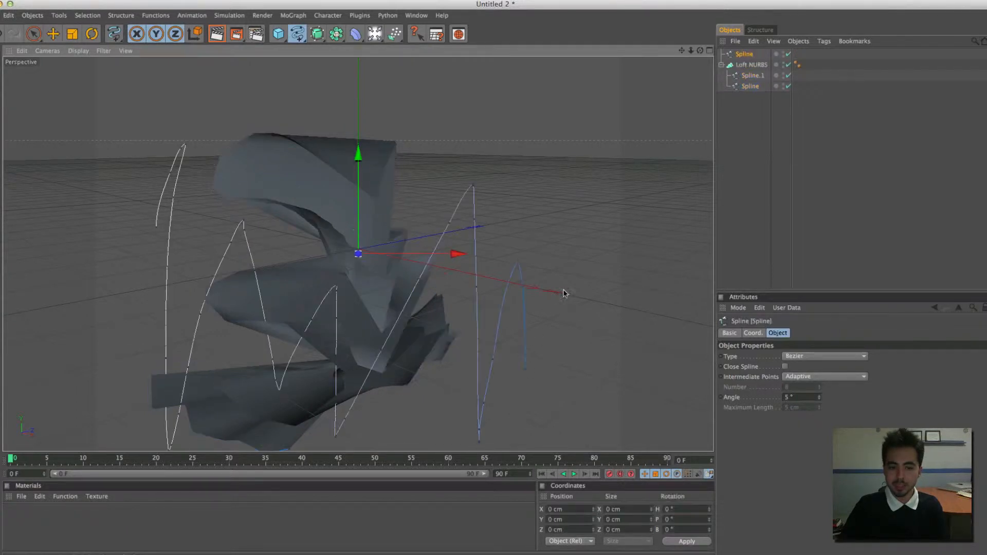
pyautogui.keyDown('alt'); pyautogui.moveTo(564, 293); pyautogui.dragTo(689, 293); pyautogui.keyUp('alt')
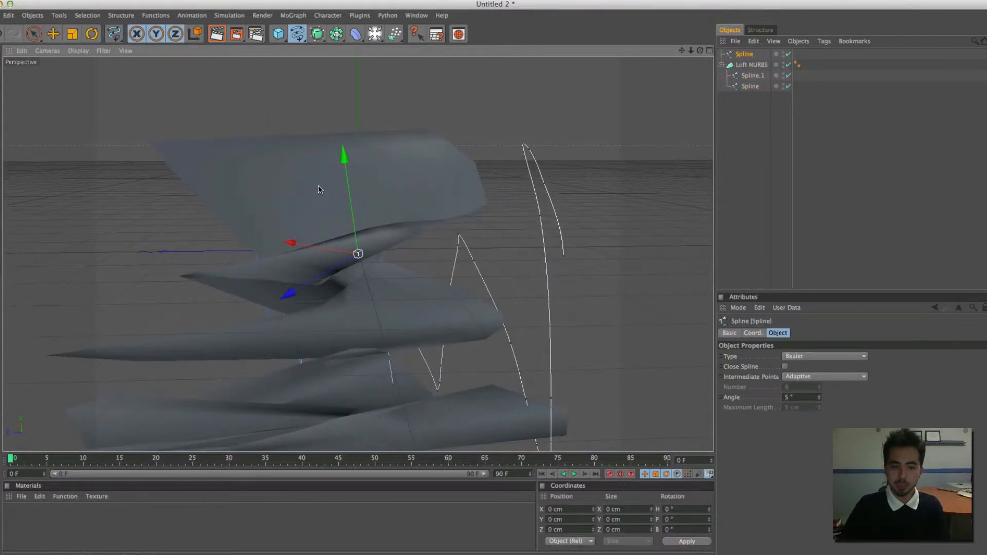
pyautogui.moveTo(249, 178)
pyautogui.mouseDown()
pyautogui.moveTo(221, 254)
pyautogui.moveTo(397, 364)
pyautogui.moveTo(332, 410)
pyautogui.mouseUp()
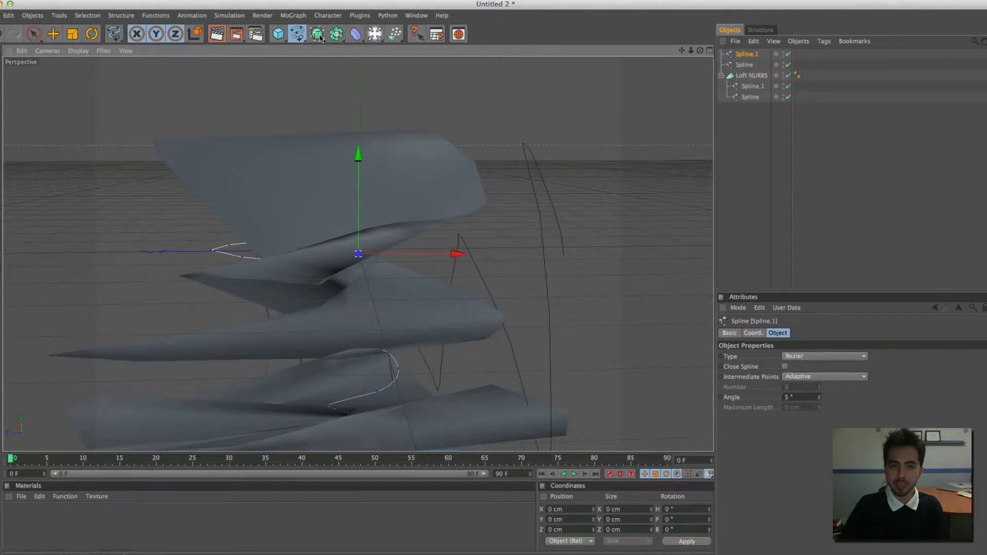
# Create a second Loft NURBS object and make the two new splines its children.
pyautogui.moveTo(320, 37); pyautogui.dragTo(432, 78)
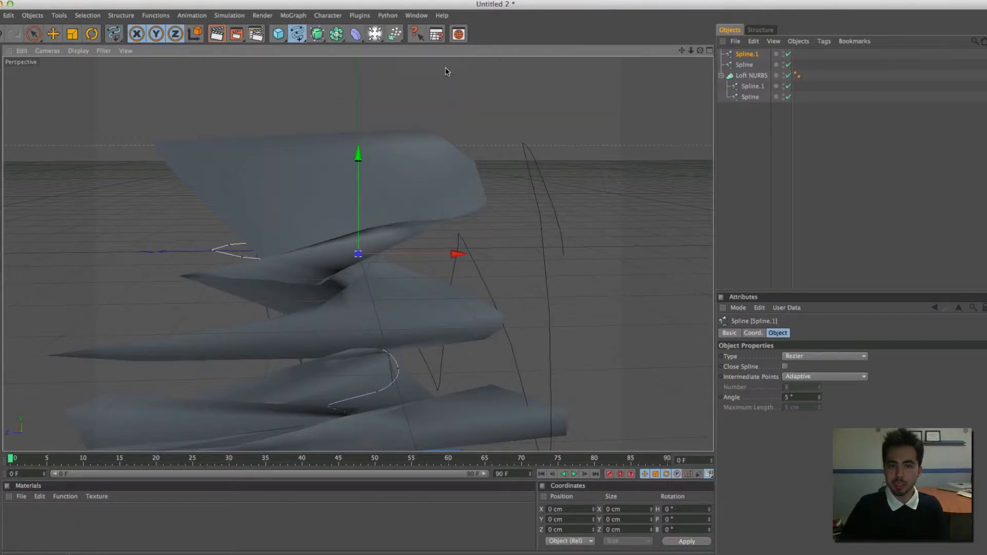
pyautogui.click(745, 65)
pyautogui.keyDown('shift'); pyautogui.click(744, 75); pyautogui.keyUp('shift')
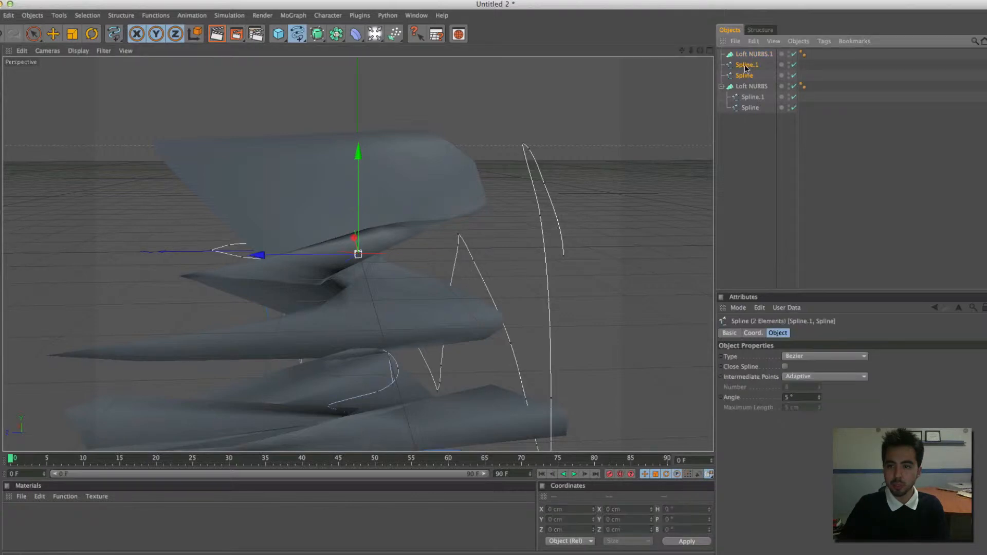
pyautogui.moveTo(744, 75); pyautogui.dragTo(746, 56)
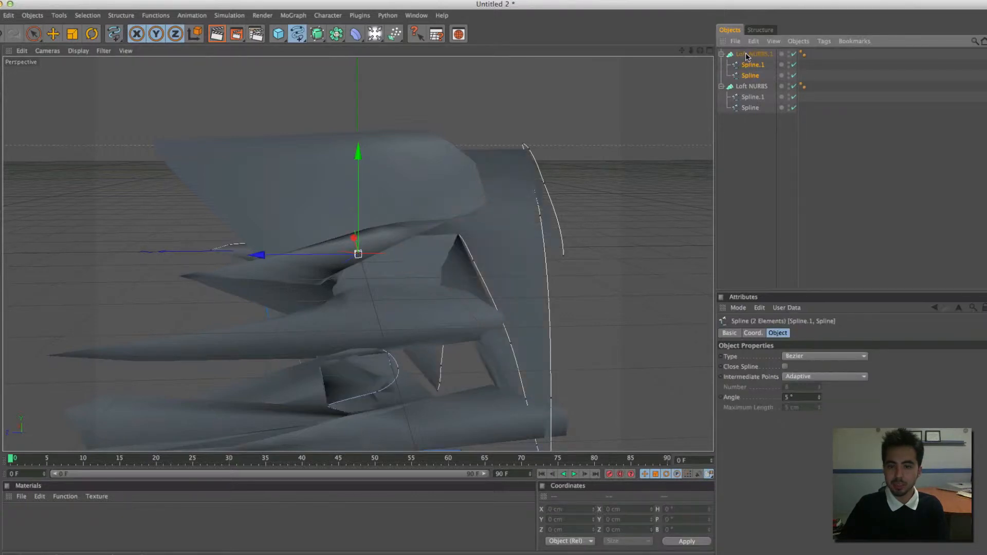
# Rotate the second Loft NURBS object about its vertical axis so it crosses the first loft, and deselect it.
pyautogui.keyDown('alt'); pyautogui.moveTo(670, 237); pyautogui.dragTo(363, 228); pyautogui.keyUp('alt')
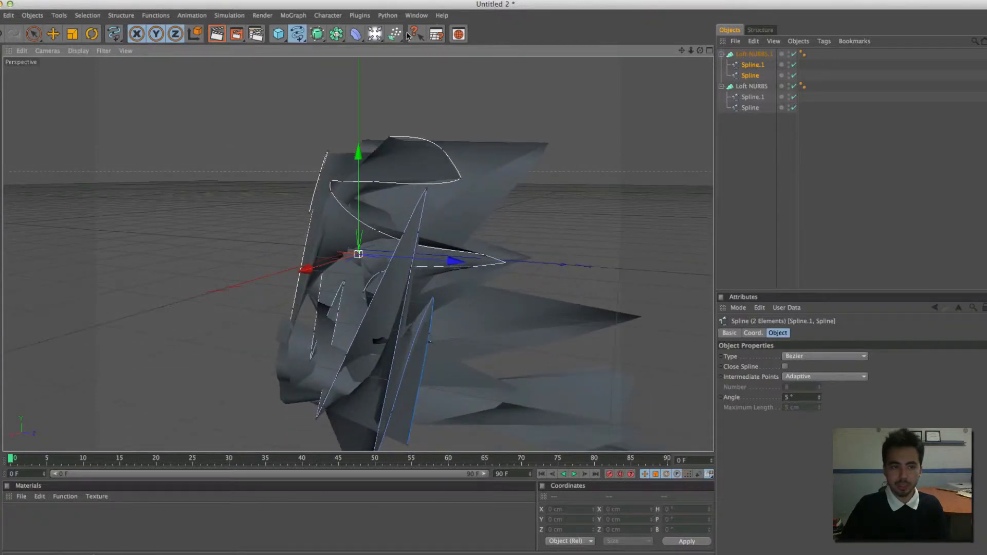
pyautogui.click(92, 34)
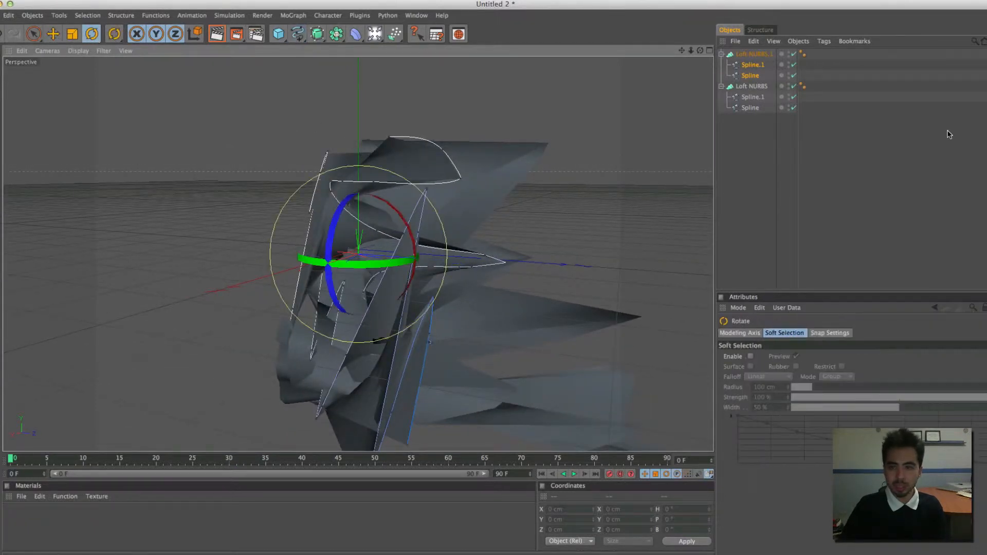
pyautogui.click(753, 54)
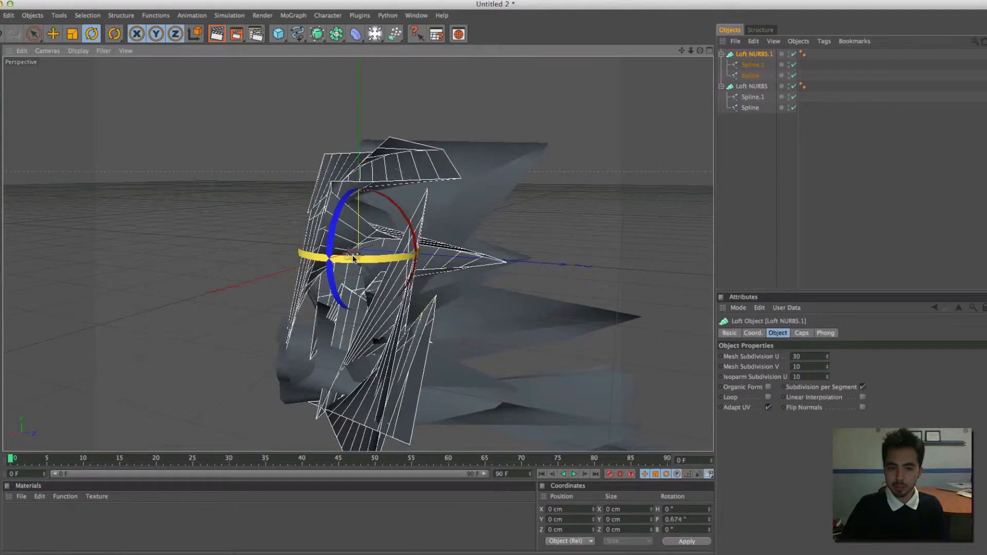
pyautogui.moveTo(352, 258); pyautogui.dragTo(381, 259)
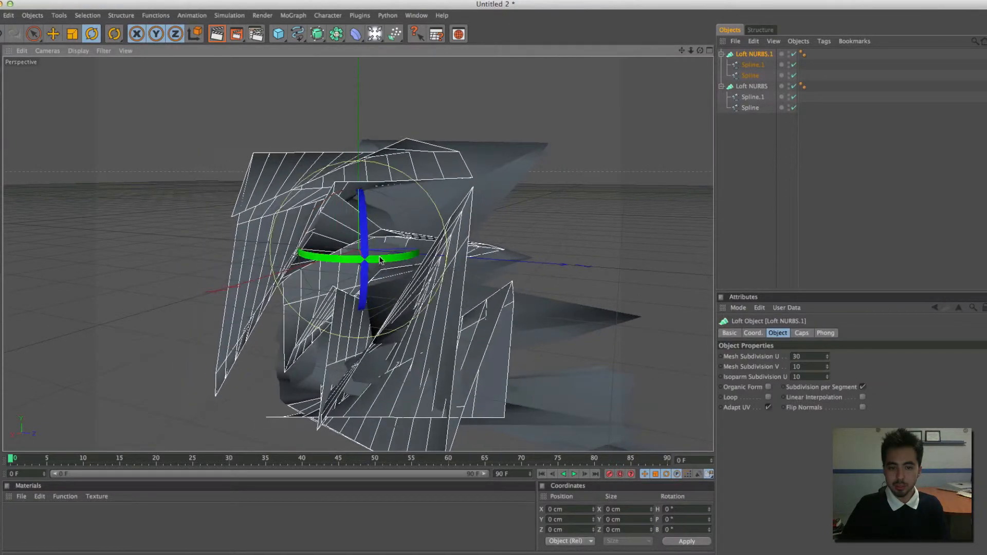
pyautogui.keyDown('alt'); pyautogui.moveTo(296, 186); pyautogui.dragTo(372, 188); pyautogui.keyUp('alt')
pyautogui.scroll(-8, 372, 187)
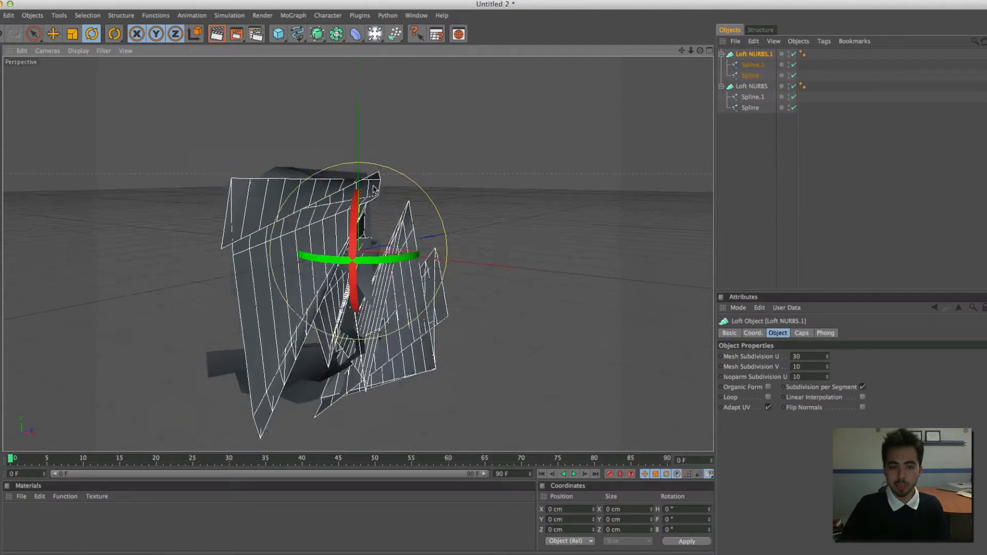
pyautogui.moveTo(285, 205)
pyautogui.keyDown('alt'); pyautogui.mouseDown()
pyautogui.moveTo(229, 209)
pyautogui.moveTo(301, 211)
pyautogui.mouseUp(); pyautogui.keyUp('alt')
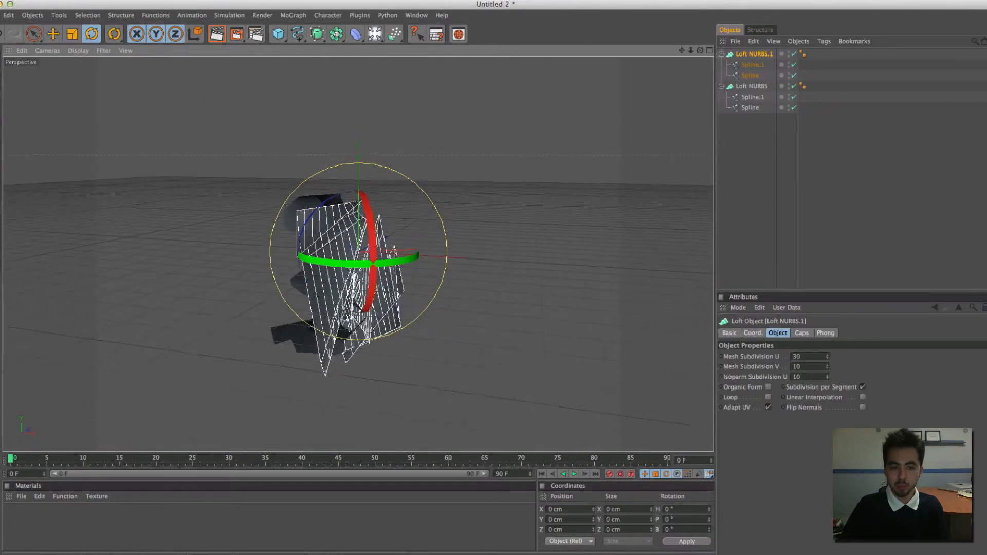
pyautogui.click(846, 204)
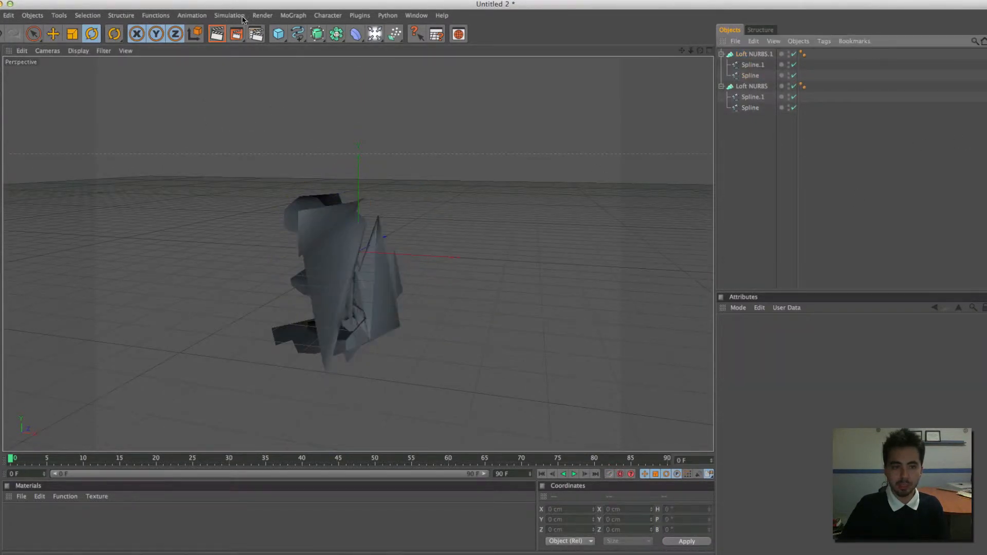
# Add a MoGraph Cloner and make both collapsed Loft NURBS objects its children.
pyautogui.click(261, 16)
pyautogui.moveTo(289, 20)
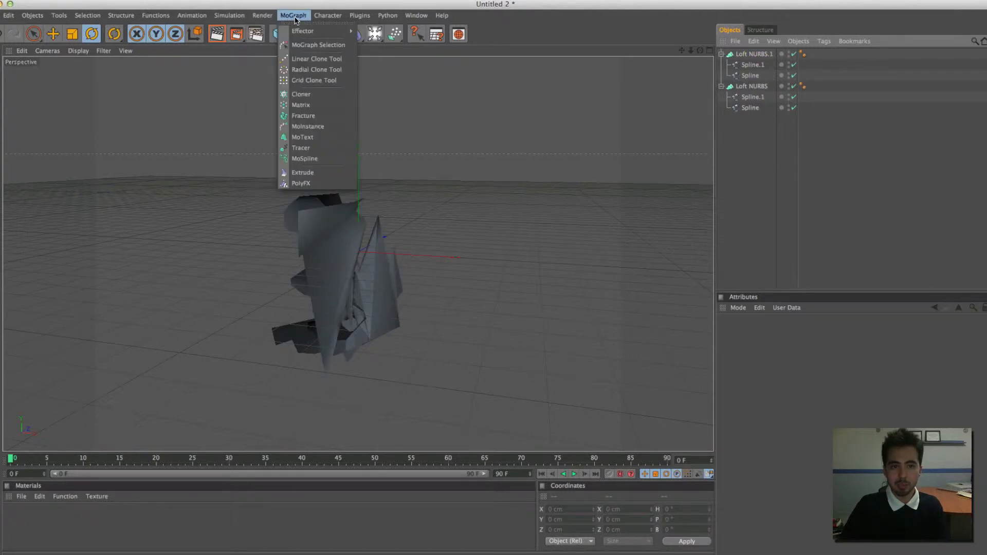
pyautogui.click(313, 94)
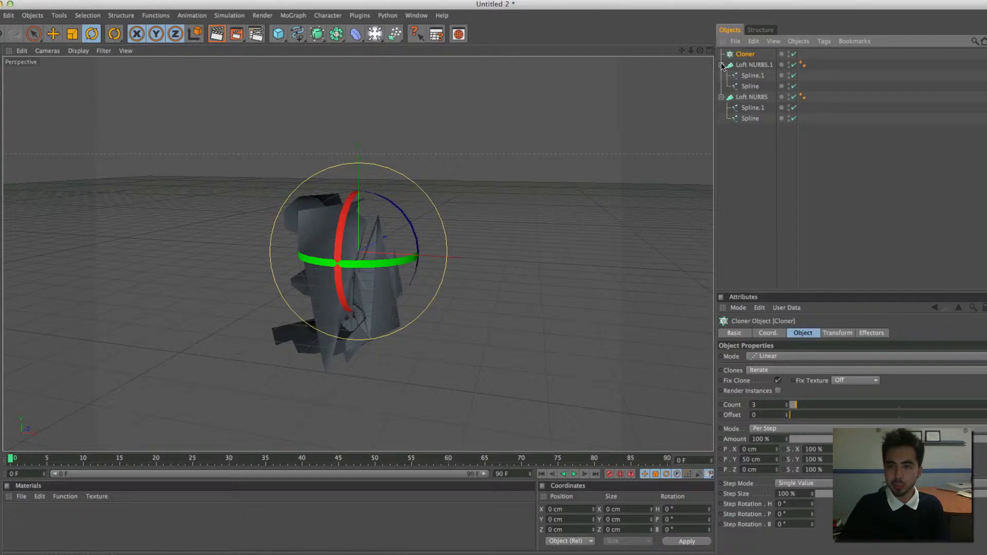
pyautogui.click(721, 64)
pyautogui.click(721, 76)
pyautogui.click(763, 66)
pyautogui.keyDown('shift'); pyautogui.click(750, 76); pyautogui.keyUp('shift')
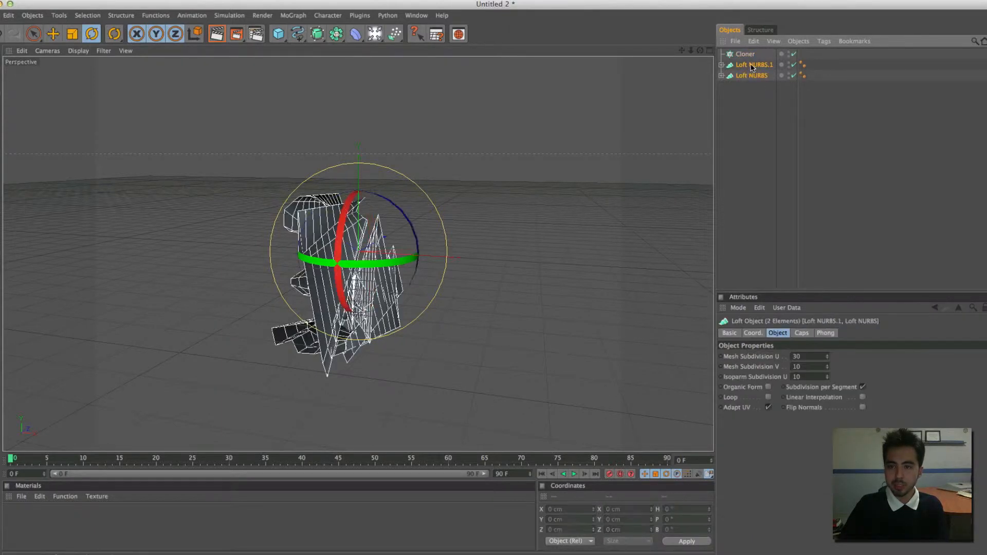
pyautogui.moveTo(751, 67); pyautogui.dragTo(745, 55)
# Set the Cloner's count to 7, with per-step position of 78 cm in X and 64 cm in Y, and scale of 103% in X and 104% in Y.
pyautogui.click(746, 57)
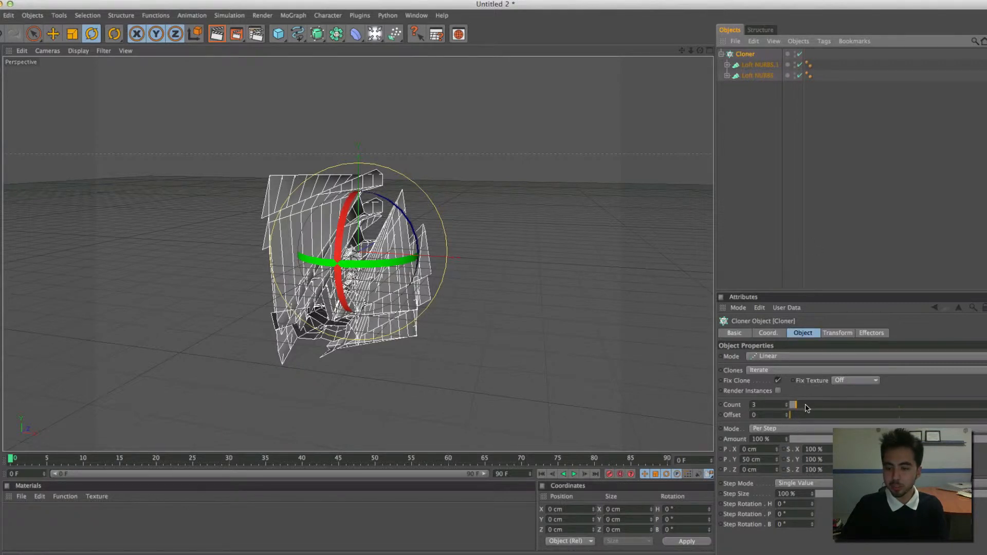
pyautogui.moveTo(806, 408)
pyautogui.mouseDown()
pyautogui.moveTo(816, 407)
pyautogui.moveTo(805, 408)
pyautogui.mouseUp()
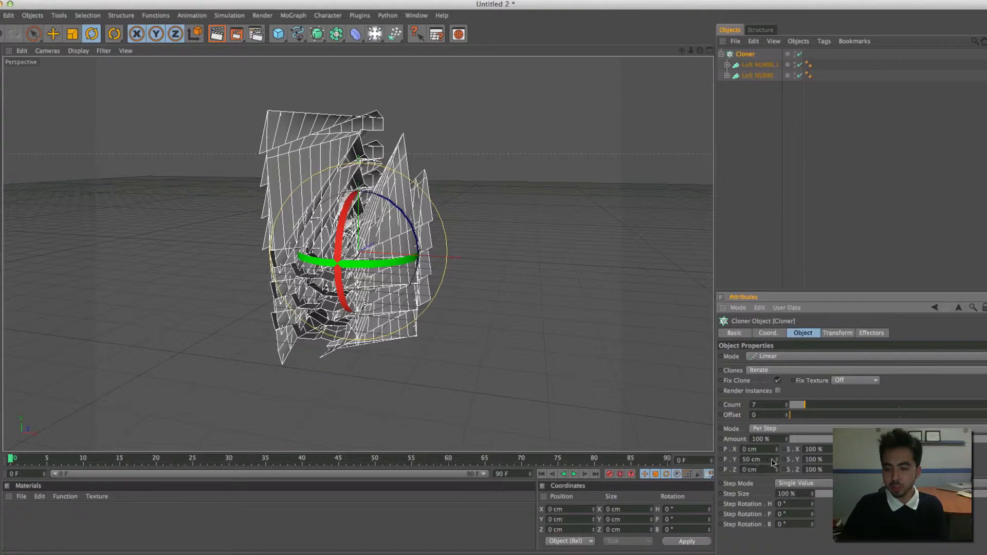
pyautogui.moveTo(776, 461); pyautogui.dragTo(778, 451)
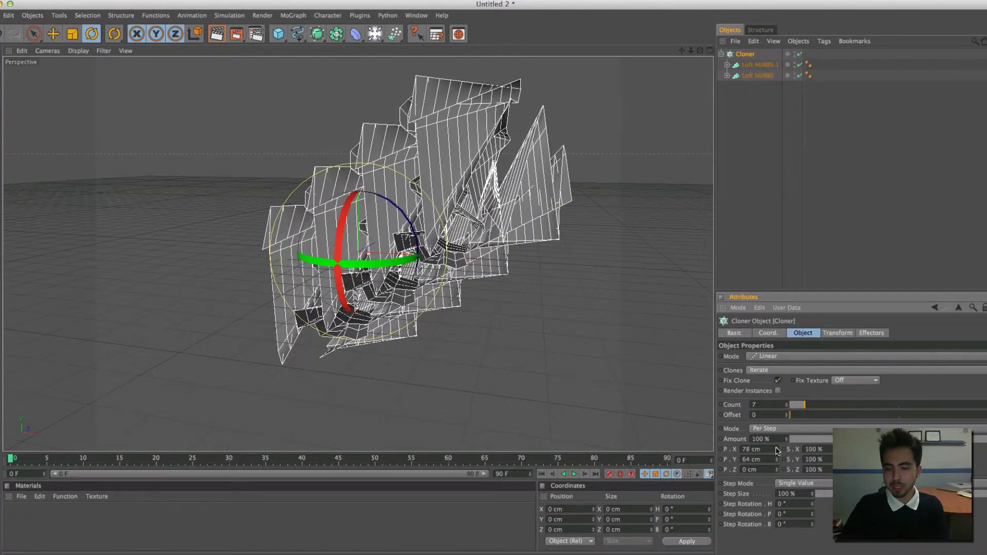
pyautogui.keyDown('alt'); pyautogui.moveTo(563, 358); pyautogui.dragTo(508, 332); pyautogui.keyUp('alt')
pyautogui.moveTo(828, 459); pyautogui.dragTo(840, 447)
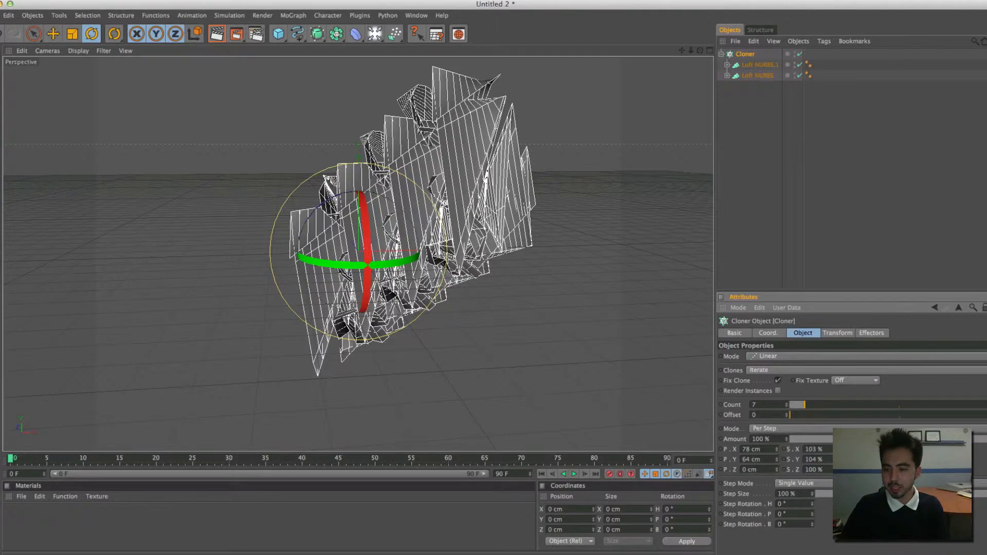
# Adjust the Cloner's per-step rotation on two axes so the lofted clones twist progressively around each other.
pyautogui.moveTo(902, 459); pyautogui.dragTo(902, 437)
pyautogui.keyDown('alt'); pyautogui.moveTo(530, 310); pyautogui.dragTo(526, 305); pyautogui.keyUp('alt')
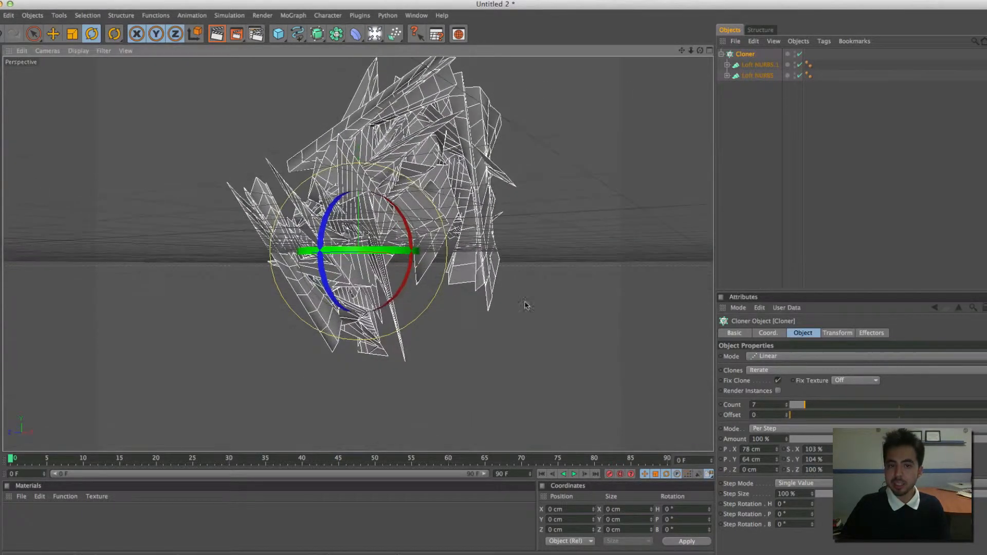
pyautogui.keyDown('alt'); pyautogui.moveTo(525, 305); pyautogui.dragTo(541, 352, button='middle'); pyautogui.keyUp('alt')
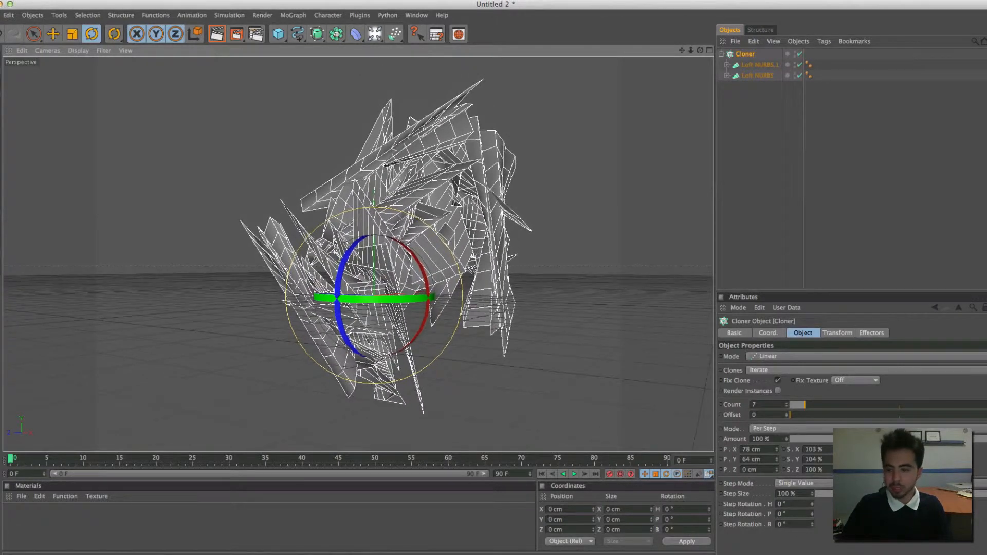
pyautogui.moveTo(902, 449)
pyautogui.mouseDown()
pyautogui.moveTo(903, 441)
pyautogui.moveTo(902, 453)
pyautogui.mouseUp()
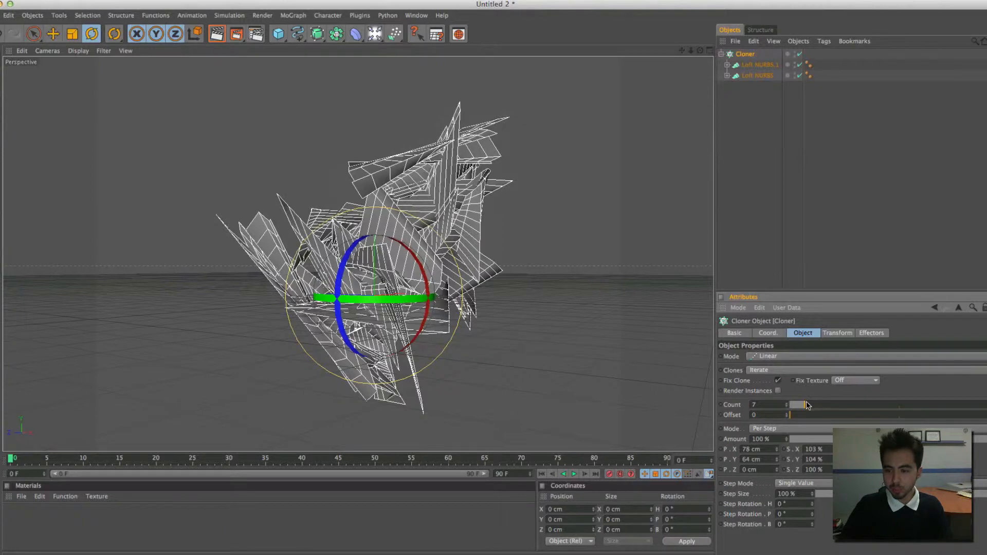
# Set the Cloner's count to 10 and refine the per-step rotation to spread the clones into a longer twisted shape.
pyautogui.moveTo(805, 404); pyautogui.dragTo(812, 407)
pyautogui.moveTo(902, 459); pyautogui.dragTo(902, 446)
pyautogui.keyDown('alt'); pyautogui.moveTo(424, 288); pyautogui.dragTo(386, 269); pyautogui.keyUp('alt')
pyautogui.keyDown('alt'); pyautogui.moveTo(406, 275); pyautogui.dragTo(409, 284); pyautogui.keyUp('alt')
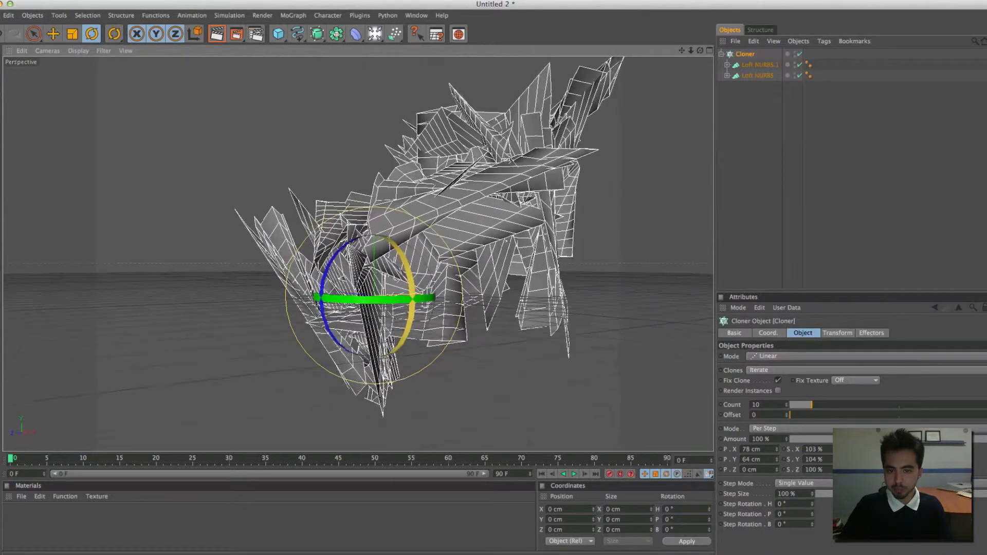
pyautogui.keyDown('alt'); pyautogui.moveTo(499, 239); pyautogui.dragTo(440, 268, button='middle'); pyautogui.keyUp('alt')
pyautogui.scroll(-2, 500, 240)
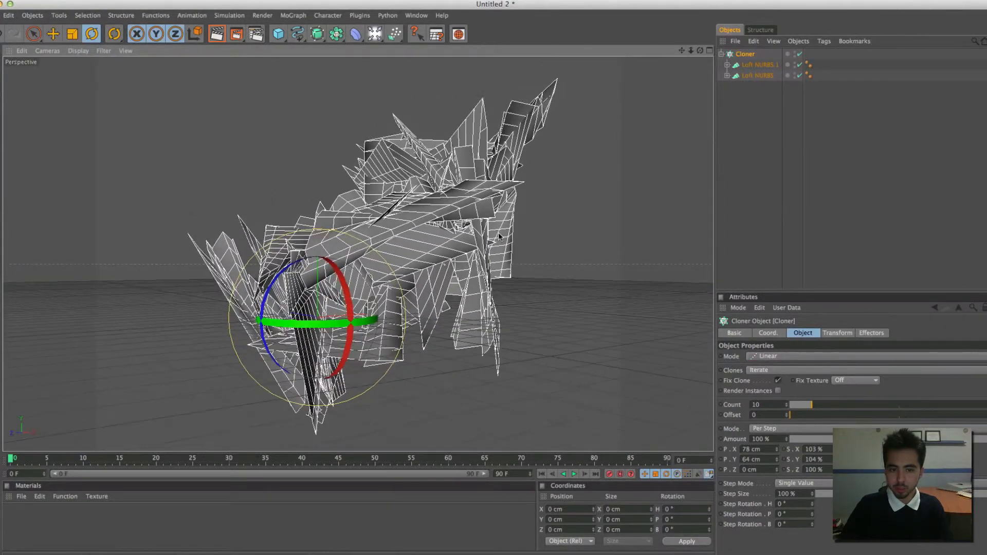
# Create a new material and set its color to pink with RGB 208, 63, 144.
pyautogui.click(20, 496)
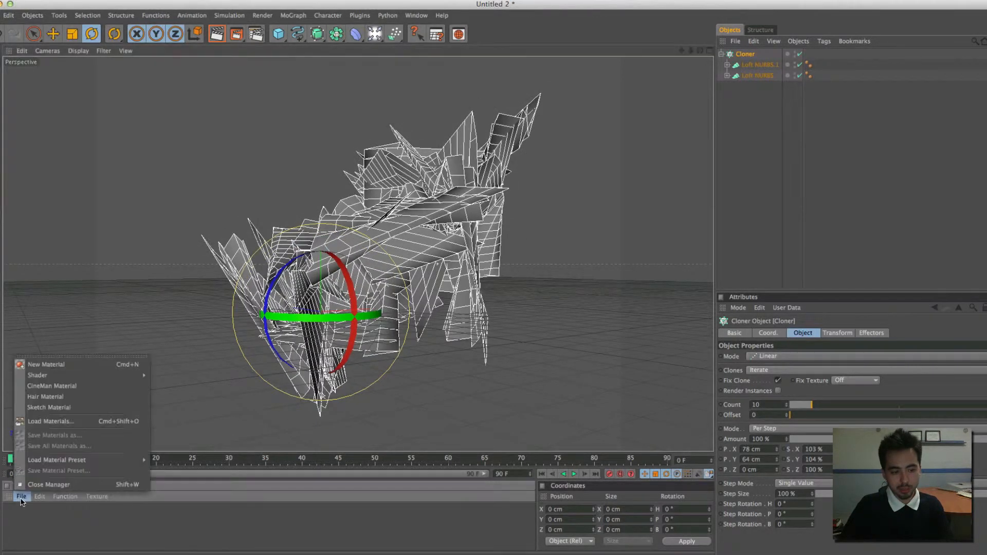
pyautogui.click(47, 364)
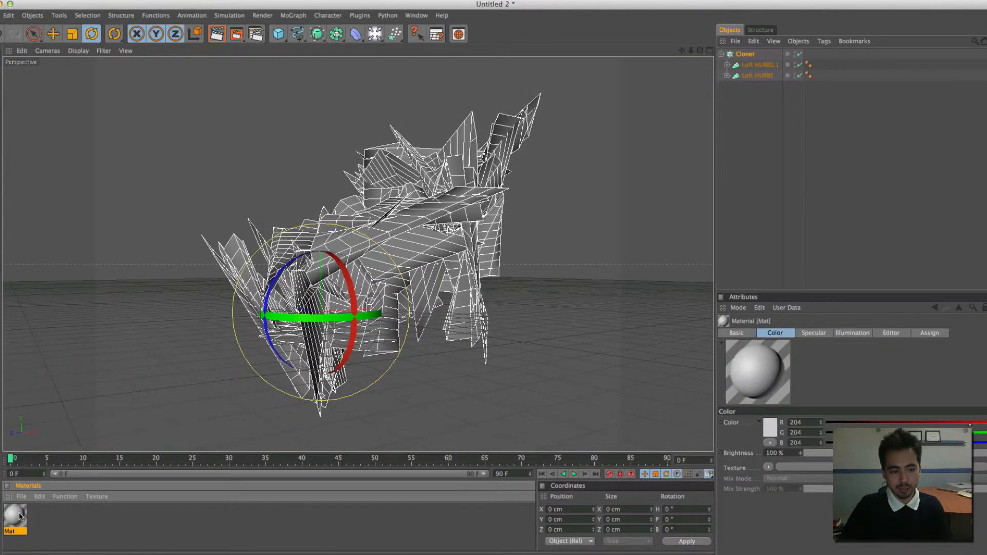
pyautogui.doubleClick(16, 517)
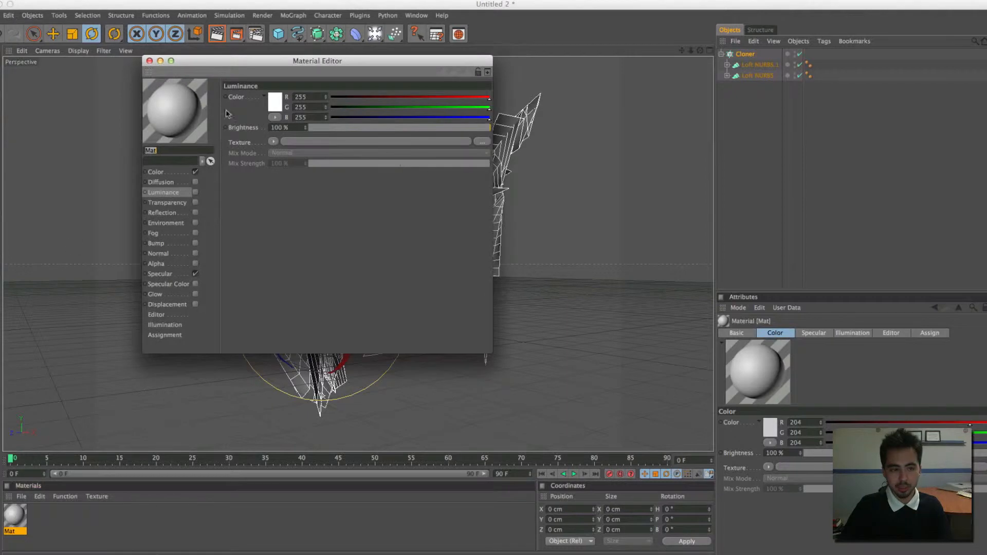
pyautogui.click(158, 172)
pyautogui.moveTo(459, 94); pyautogui.dragTo(370, 110)
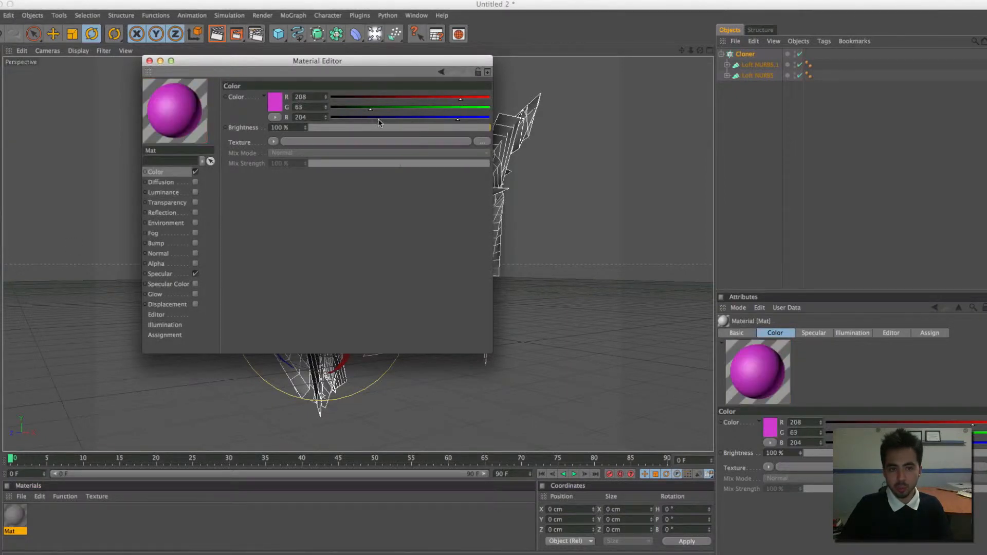
pyautogui.click(421, 117)
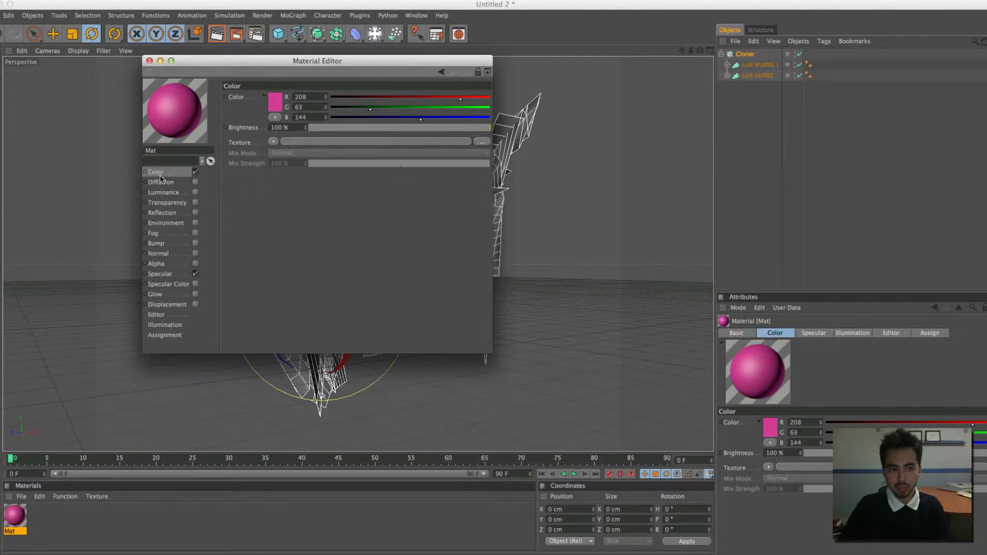
# Enable the pink material's reflection at 24% brightness, with a Fresnel texture at 44% mix strength.
pyautogui.click(188, 214)
pyautogui.click(195, 212)
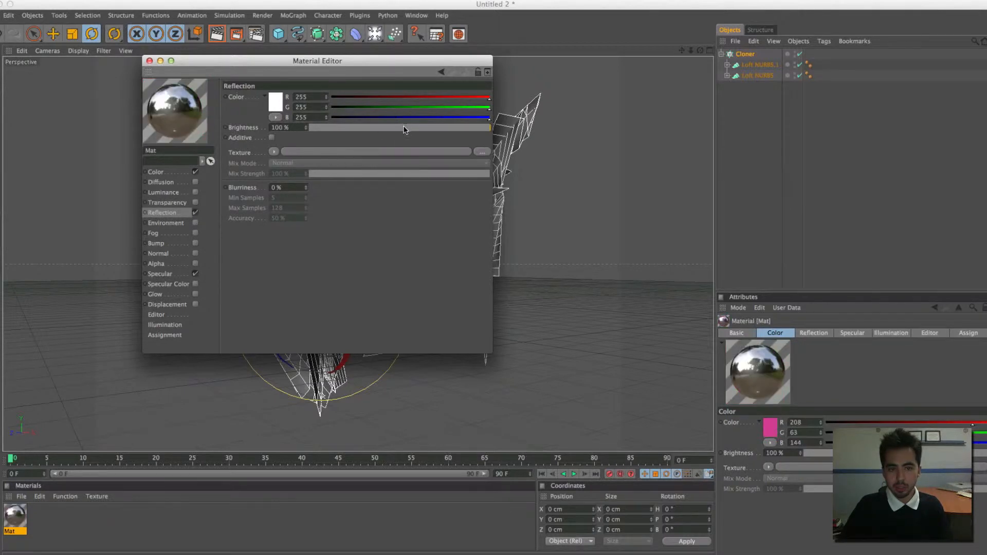
pyautogui.moveTo(406, 128); pyautogui.dragTo(370, 133)
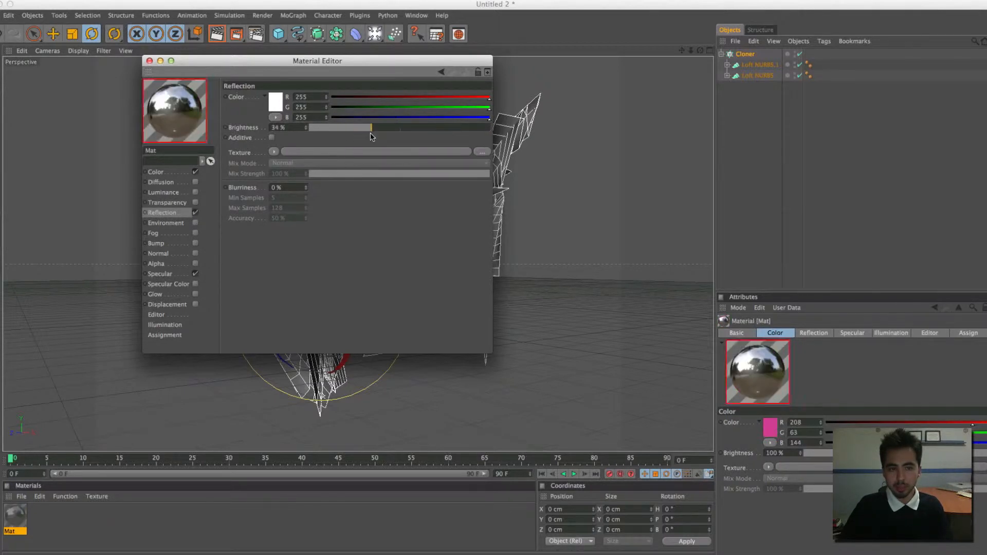
pyautogui.click(353, 129)
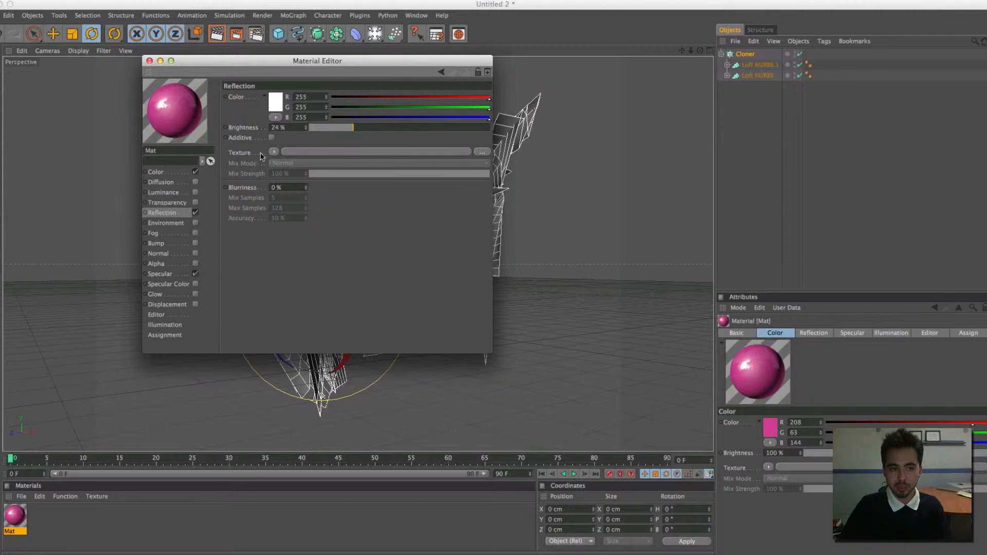
pyautogui.click(273, 151)
pyautogui.click(300, 254)
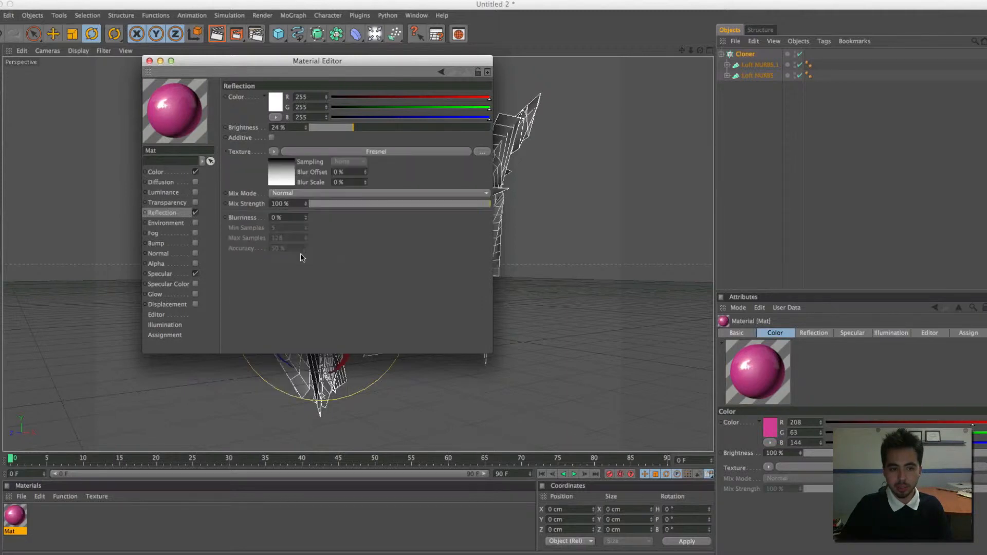
pyautogui.moveTo(425, 204); pyautogui.dragTo(389, 204)
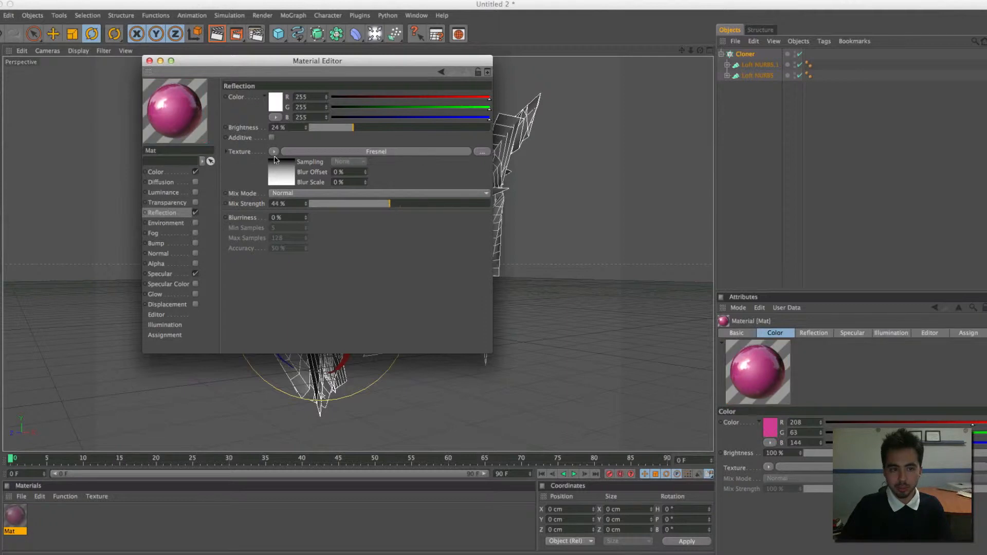
# Close the Material Editor, assign the pink material to the Cloner and deselect it.
pyautogui.click(149, 61)
pyautogui.moveTo(15, 516); pyautogui.dragTo(748, 54)
pyautogui.click(782, 132)
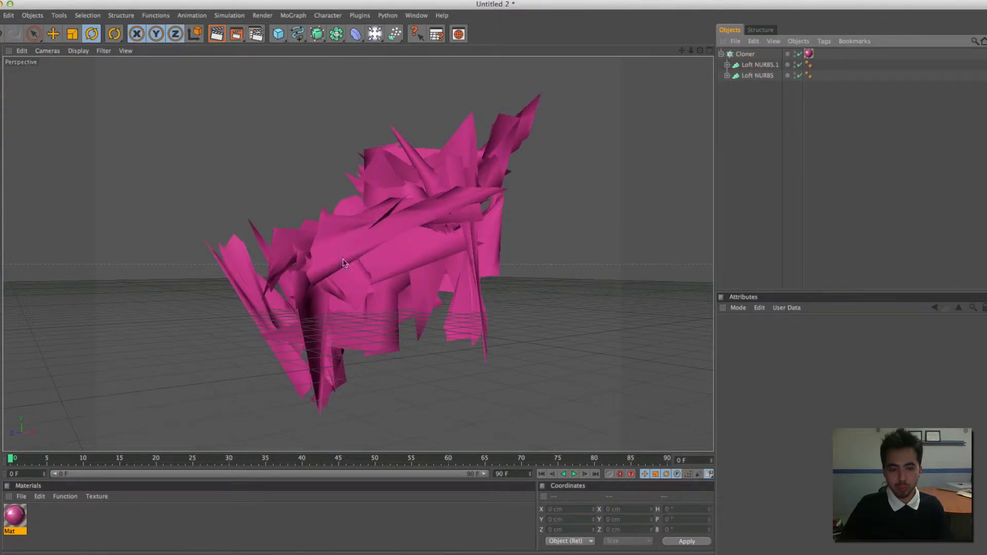
# Create a second material with white luminance enabled at 80% brightness.
pyautogui.click(21, 496)
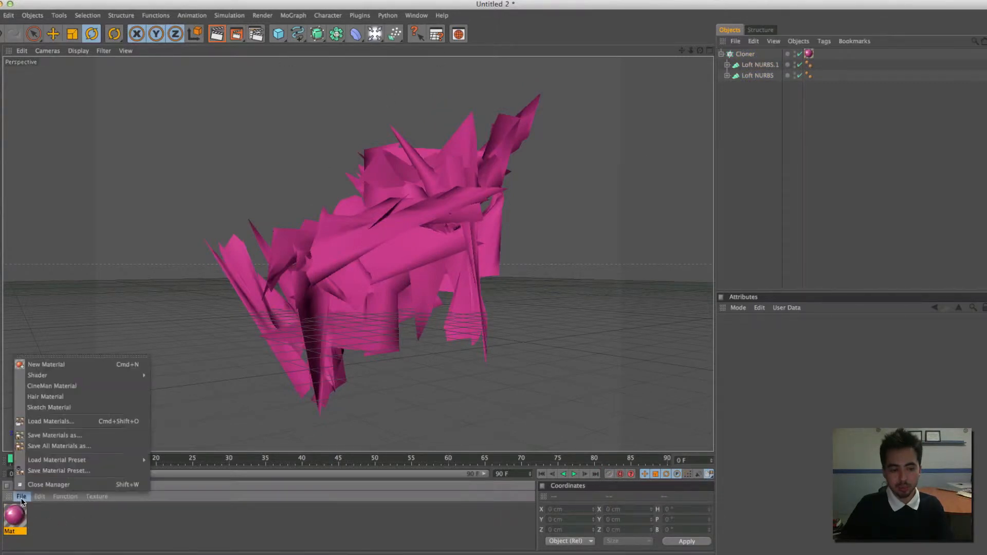
pyautogui.click(41, 365)
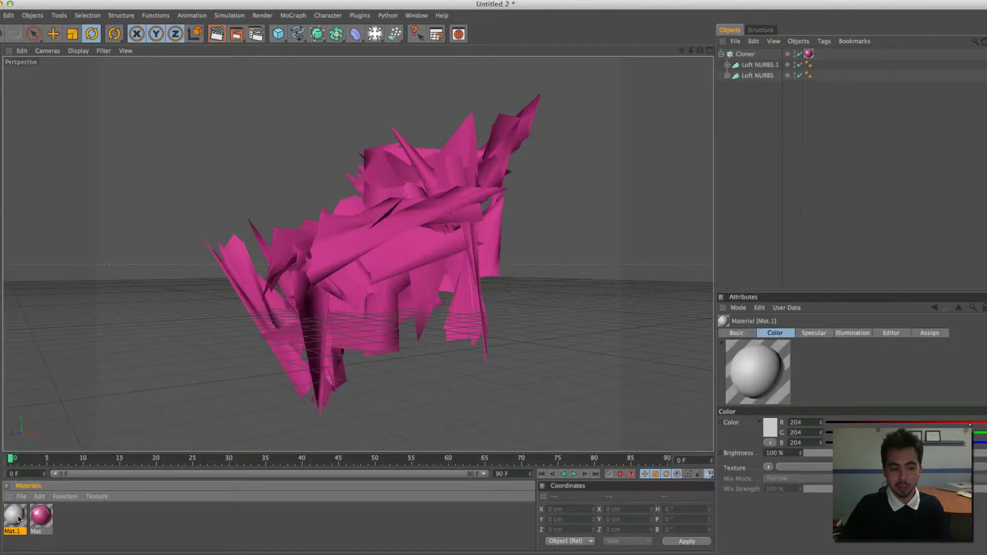
pyautogui.doubleClick(18, 518)
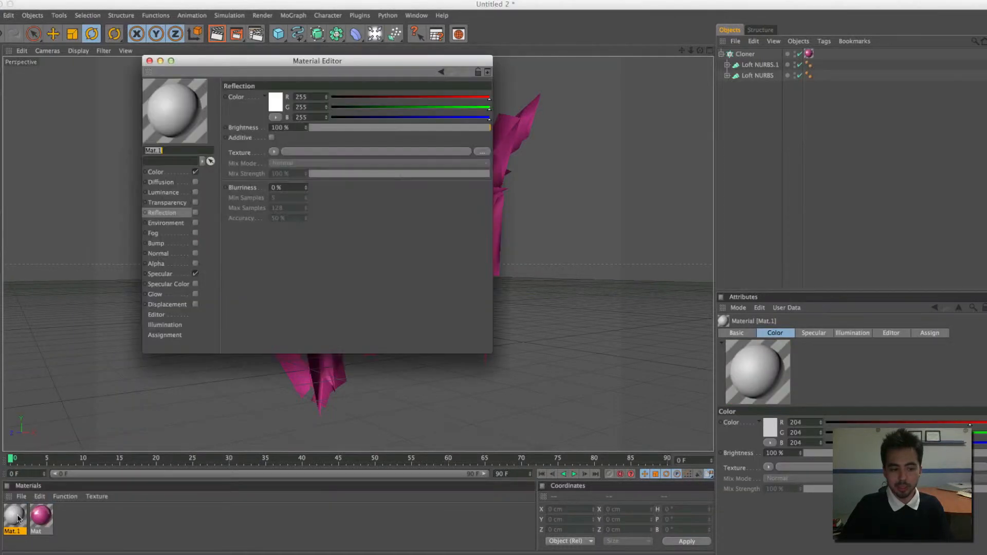
pyautogui.click(196, 192)
pyautogui.click(165, 201)
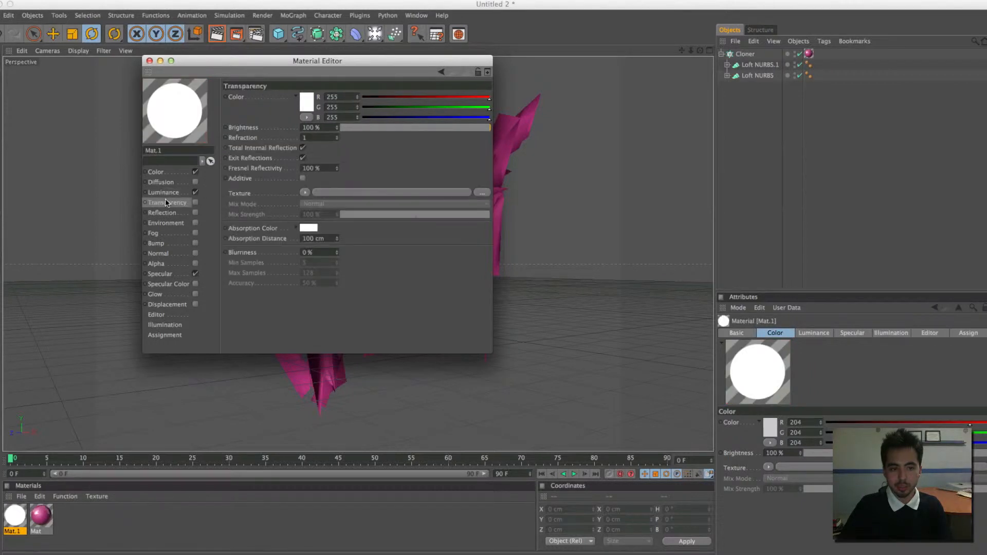
pyautogui.click(169, 192)
pyautogui.moveTo(463, 131); pyautogui.dragTo(454, 130)
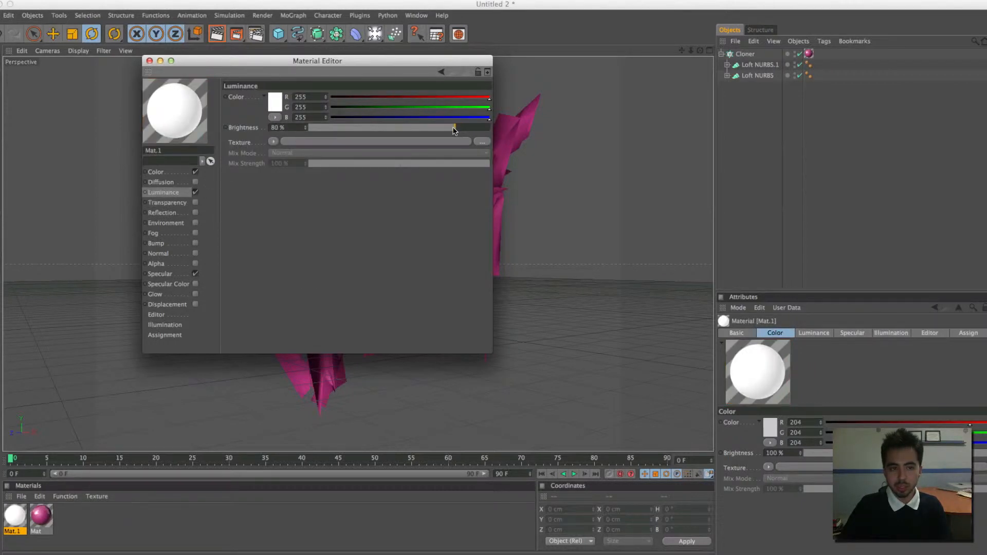
pyautogui.click(149, 62)
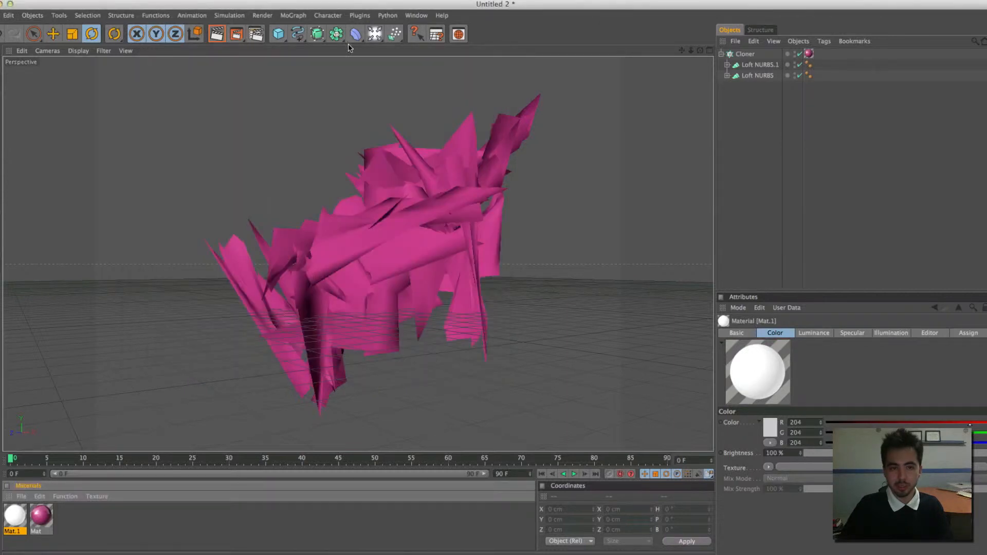
# Add a Sky object to the scene and assign the white luminous material to it.
pyautogui.click(375, 34)
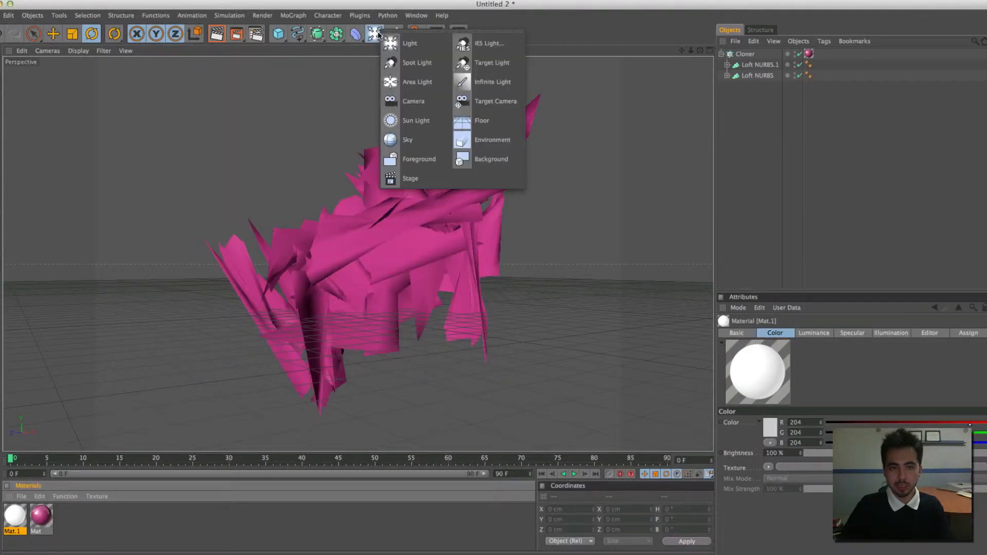
pyautogui.click(418, 140)
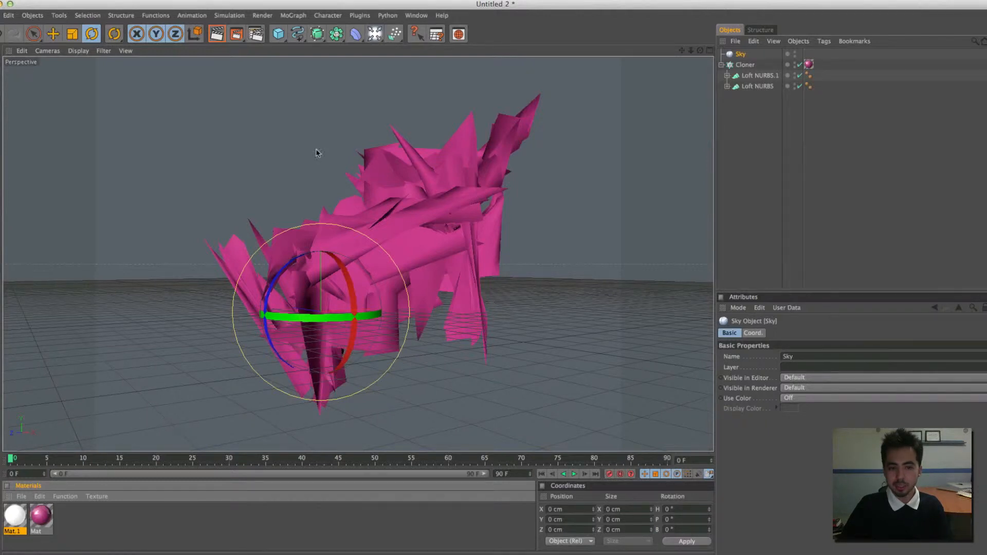
pyautogui.moveTo(740, 59); pyautogui.dragTo(740, 57)
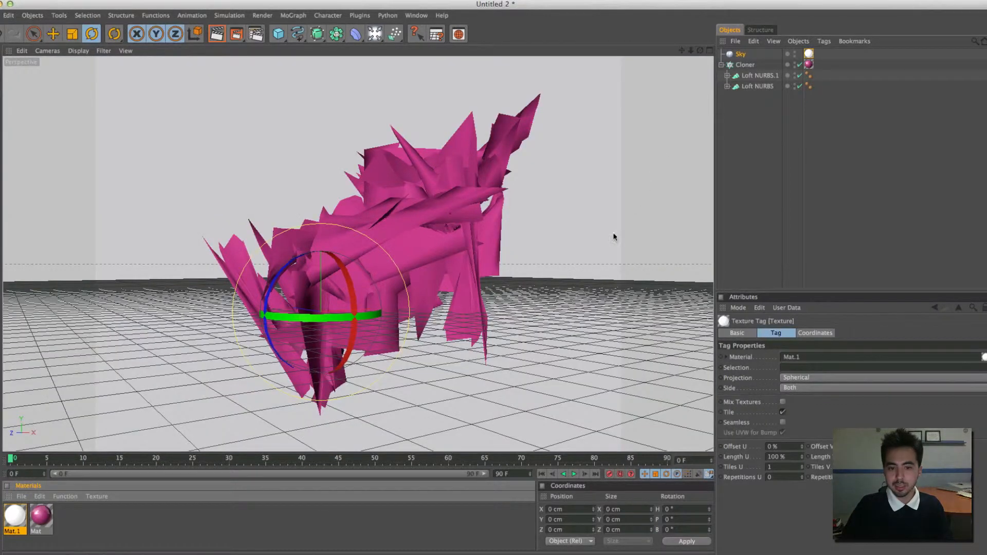
pyautogui.keyDown('alt'); pyautogui.moveTo(568, 275); pyautogui.dragTo(563, 223); pyautogui.keyUp('alt')
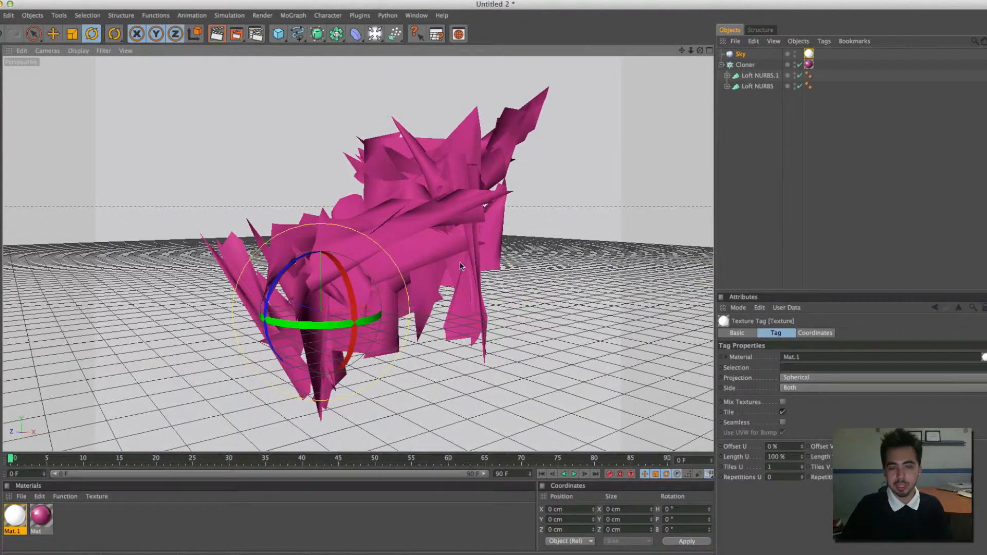
# Add Global Illumination to the render settings, with the irradiance cache's stochastic samples and record density both set to Low.
pyautogui.click(268, 18)
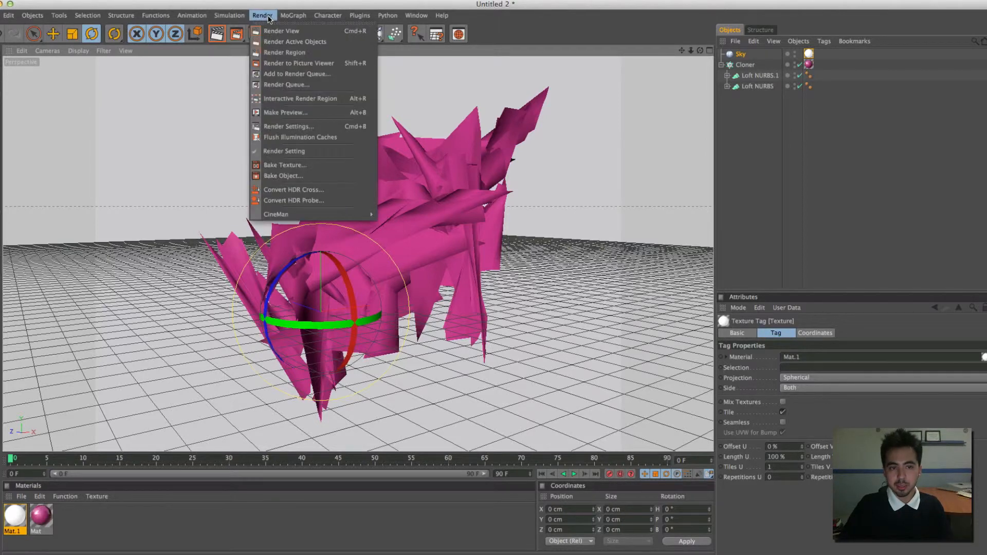
pyautogui.click(286, 126)
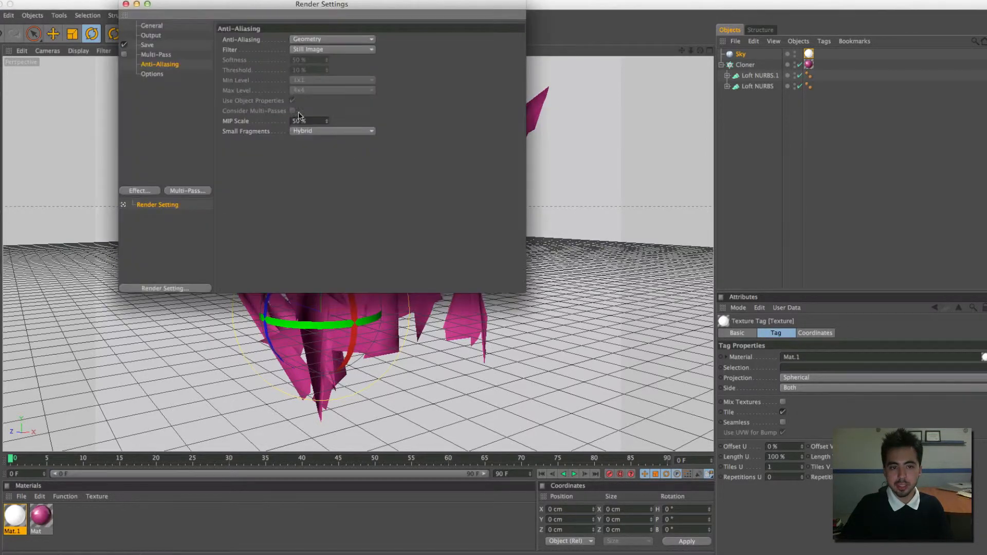
pyautogui.click(144, 193)
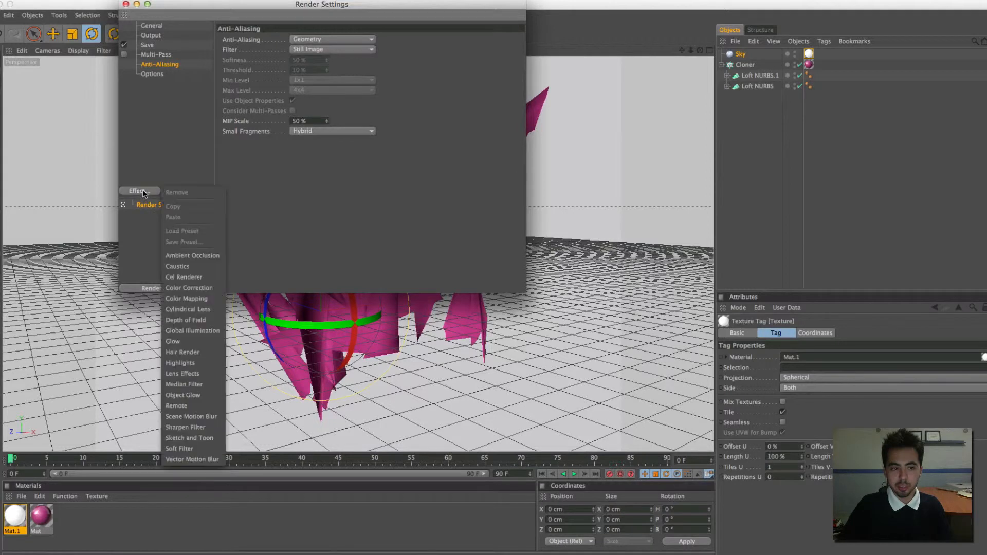
pyautogui.click(195, 330)
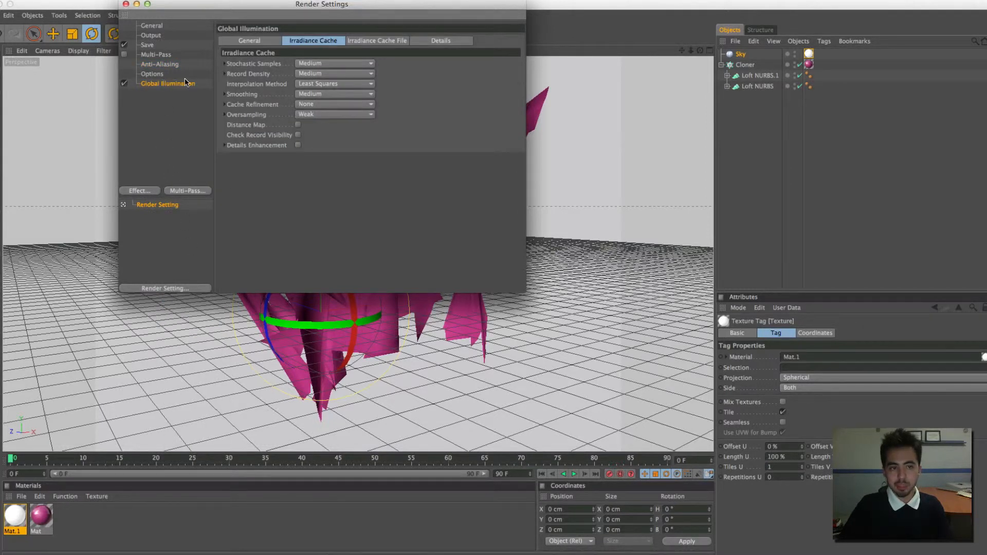
pyautogui.click(321, 64)
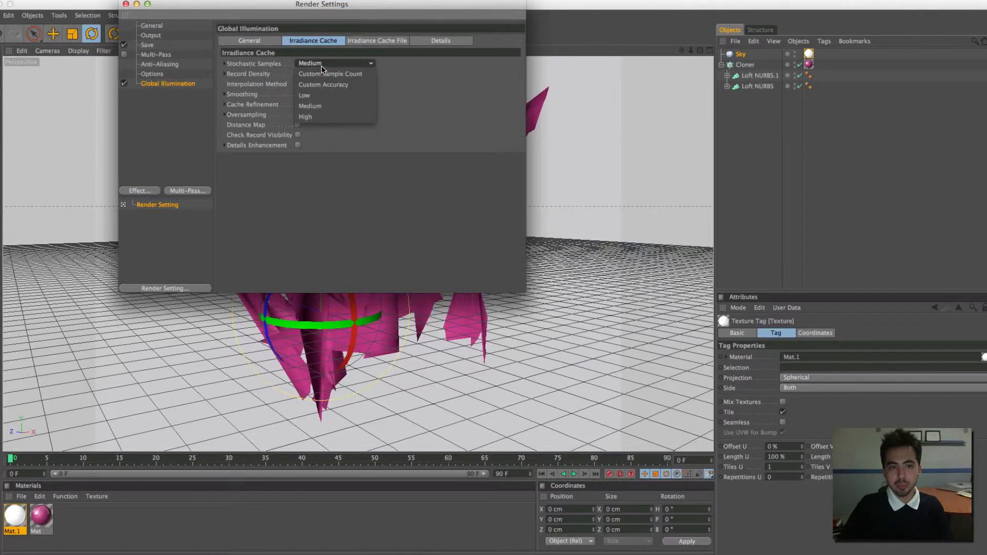
pyautogui.click(322, 95)
pyautogui.click(326, 72)
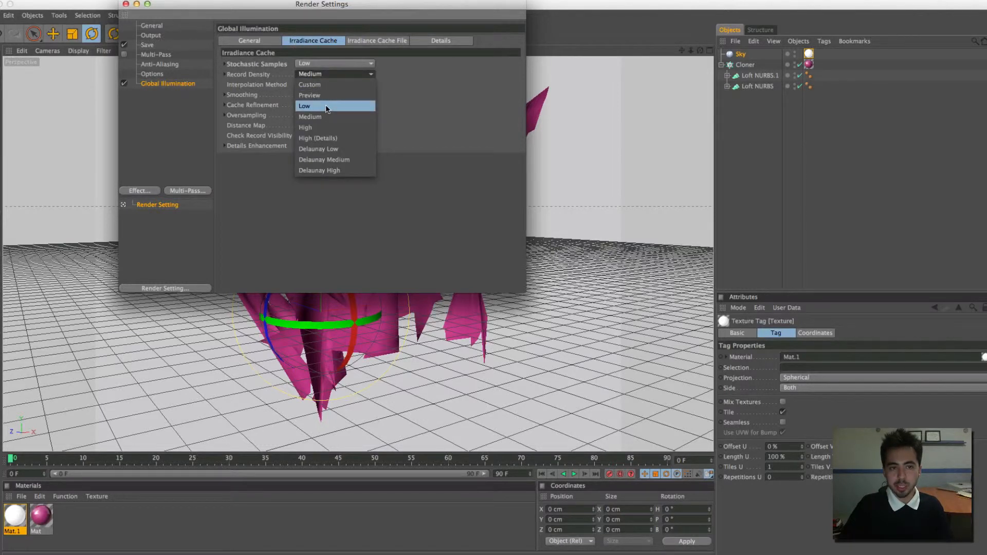
pyautogui.click(326, 106)
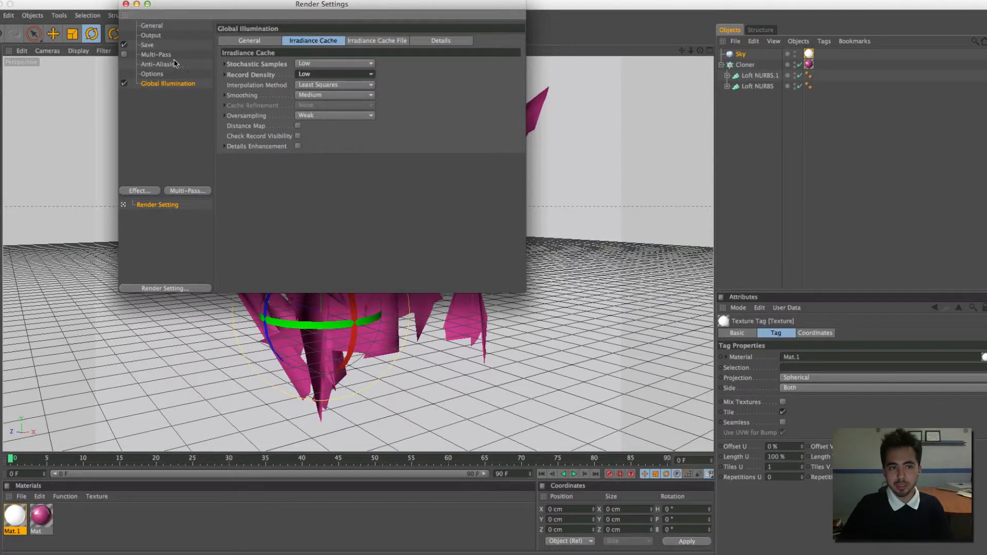
# Set the anti-aliasing to Best in the render settings and render the perspective view.
pyautogui.click(160, 64)
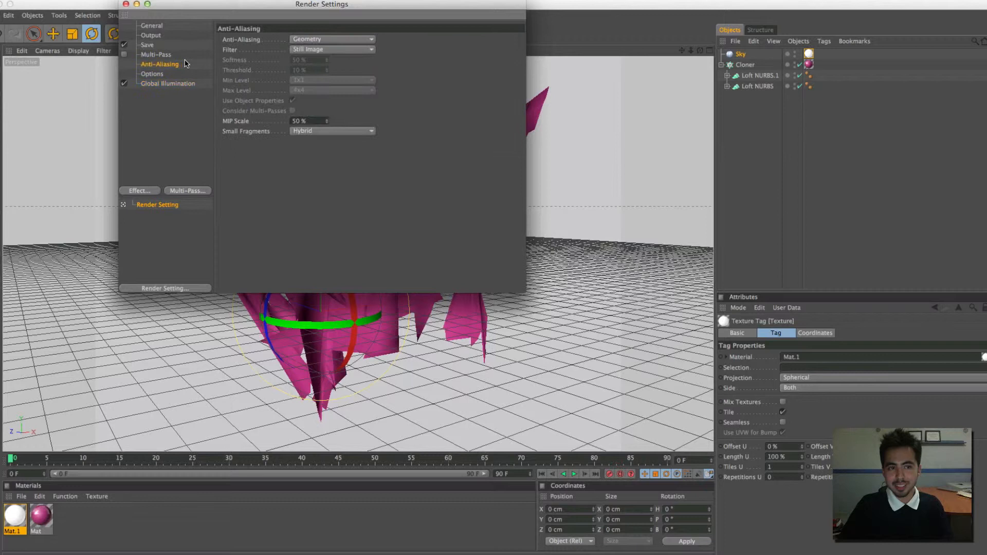
pyautogui.click(324, 40)
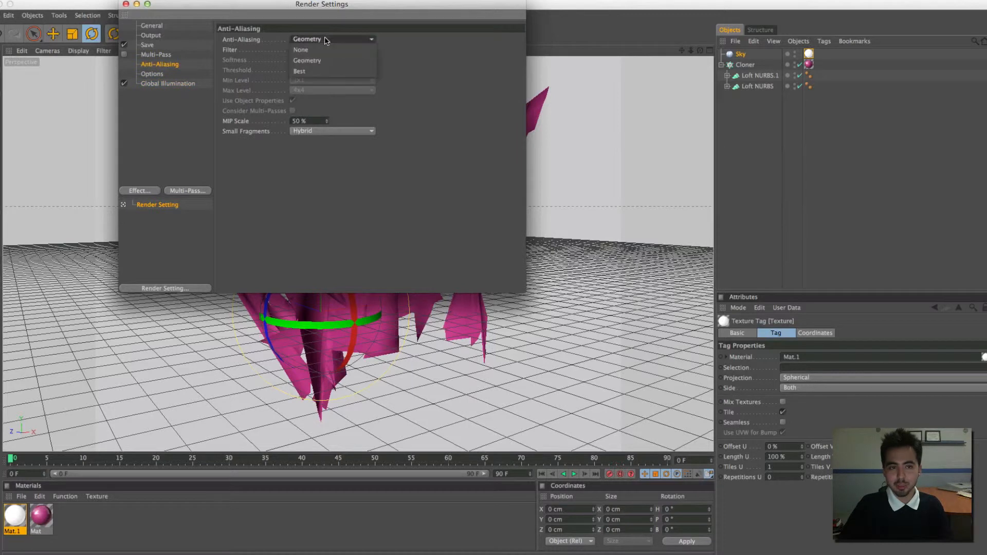
pyautogui.click(306, 71)
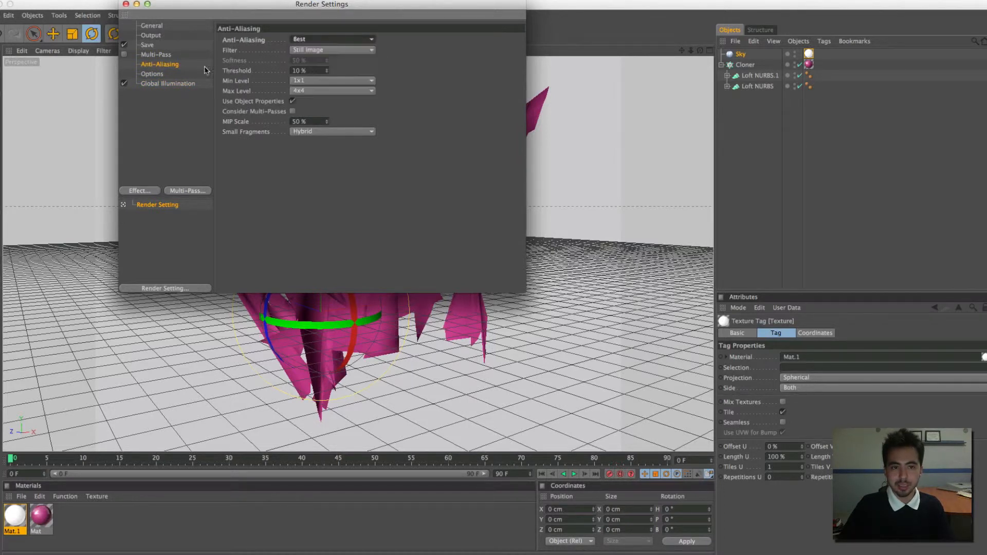
pyautogui.click(125, 4)
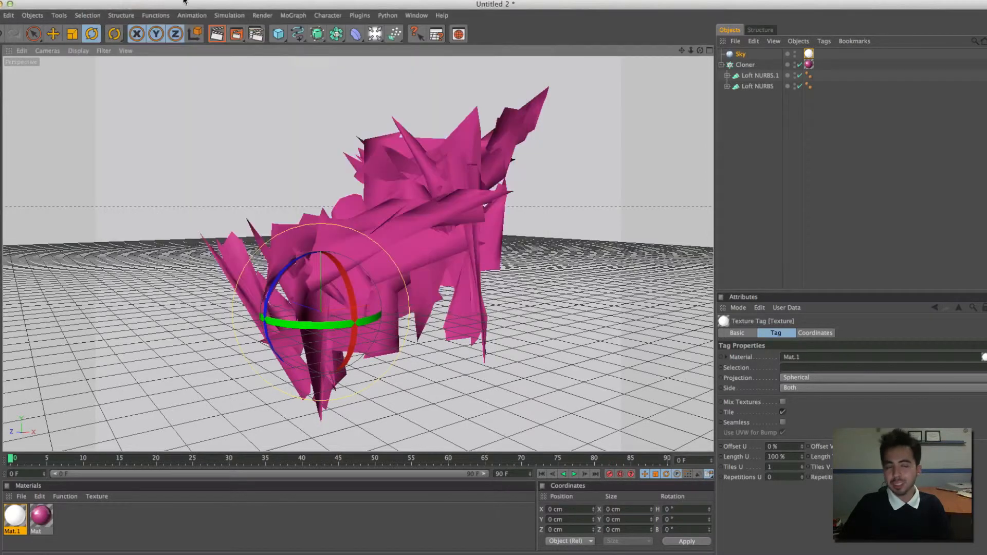
pyautogui.click(216, 35)
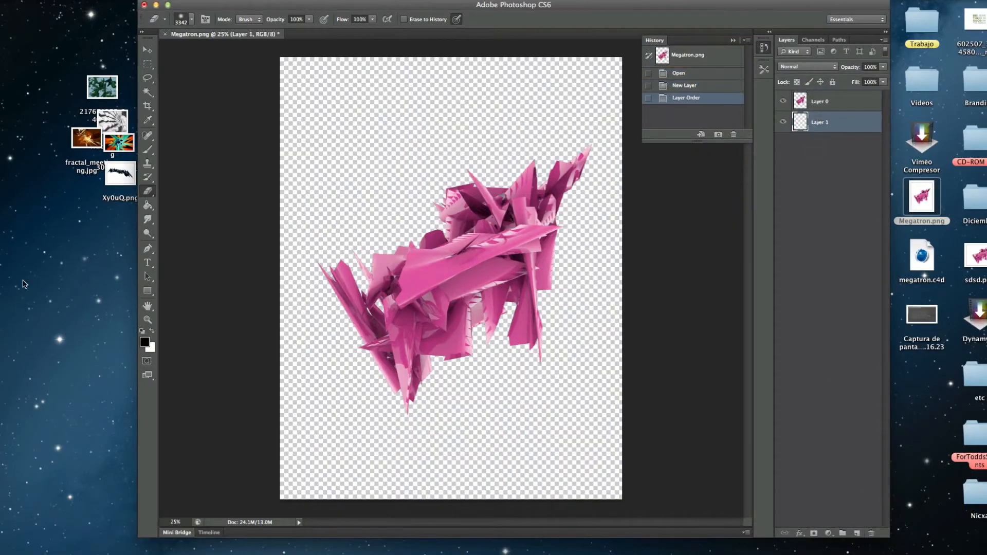
# In Photoshop, fill Layer 1 behind the pink shape in Megatron.png with dark blue 00243d using the Paint Bucket.
pyautogui.click(148, 205)
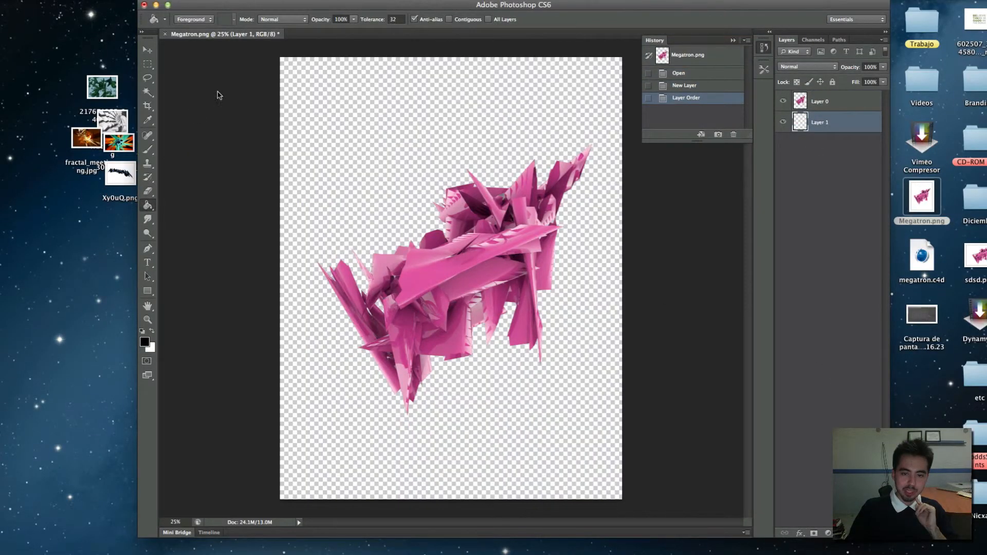
pyautogui.click(145, 341)
pyautogui.moveTo(452, 252); pyautogui.dragTo(511, 262)
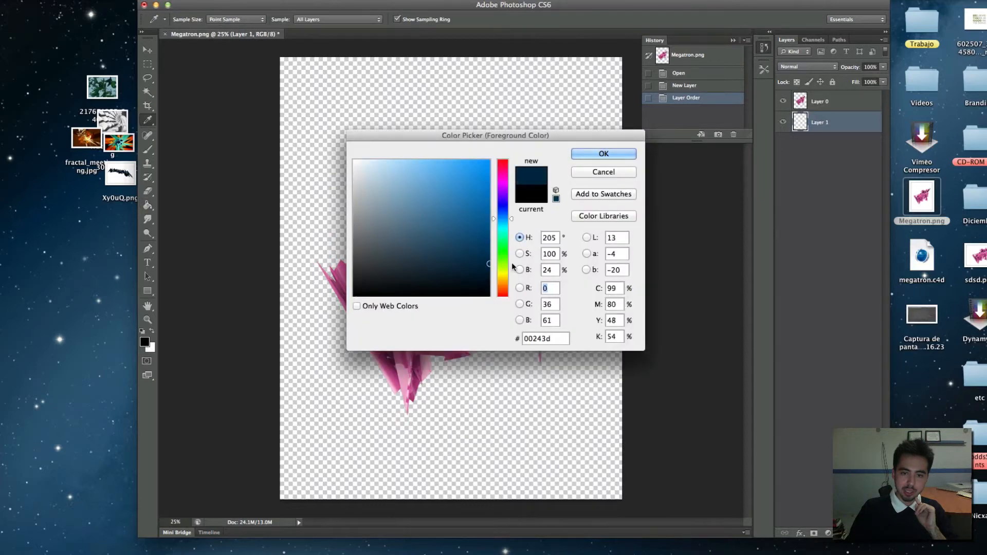
pyautogui.click(604, 153)
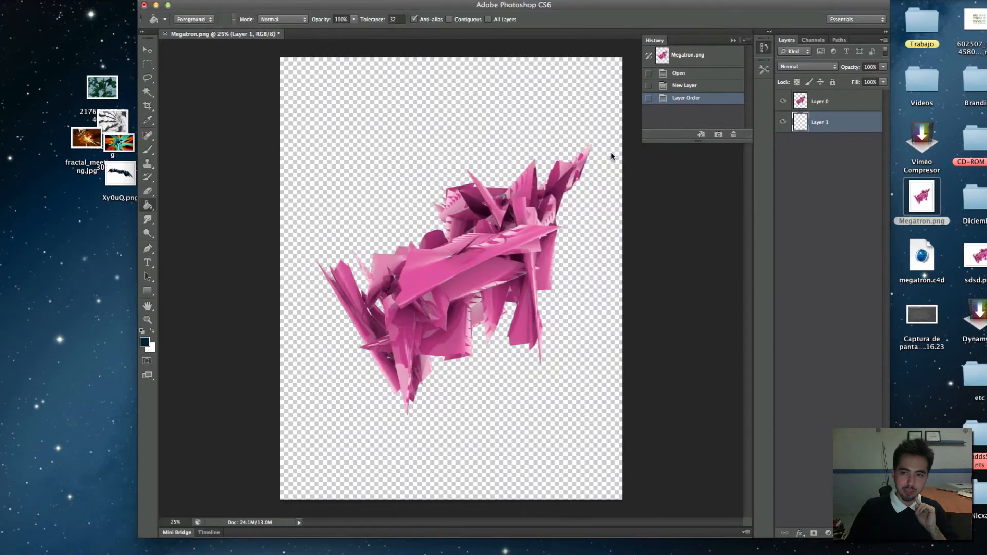
pyautogui.click(503, 337)
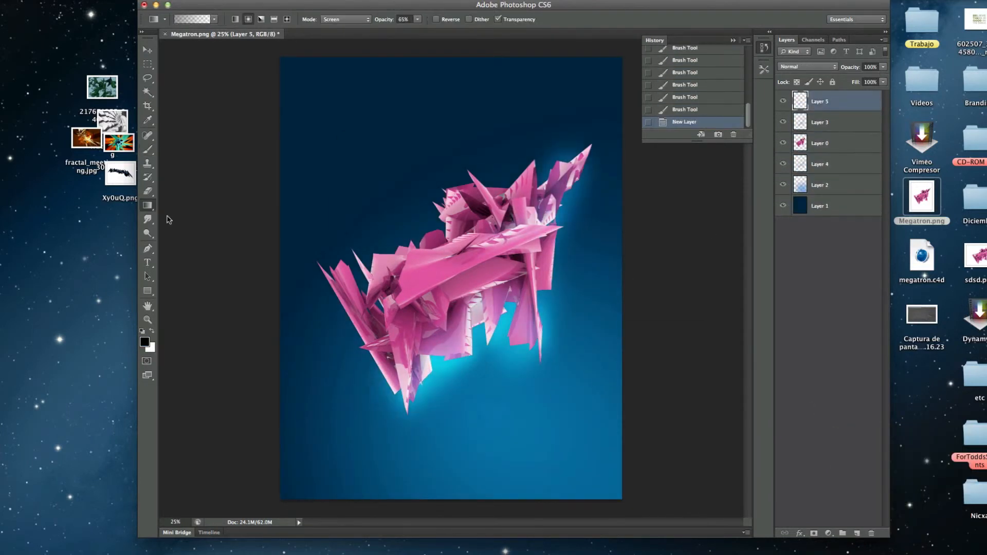